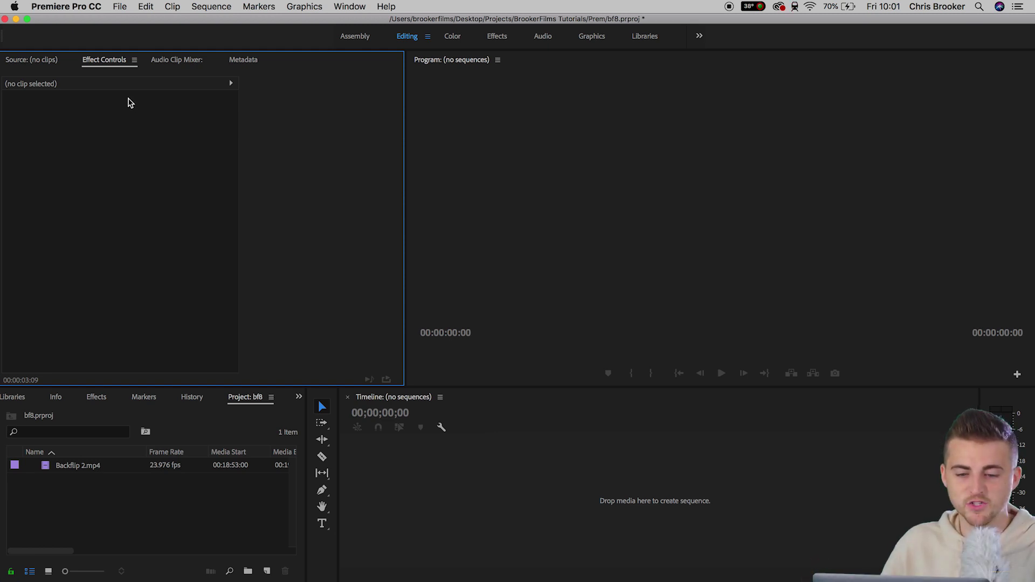
Start a custom 23.976 fps sequence with a 1080×1080 frame size.
{"action": "left_click", "coordinate": [118, 8]}
{"action": "mouse_move", "coordinate": [130, 21]}
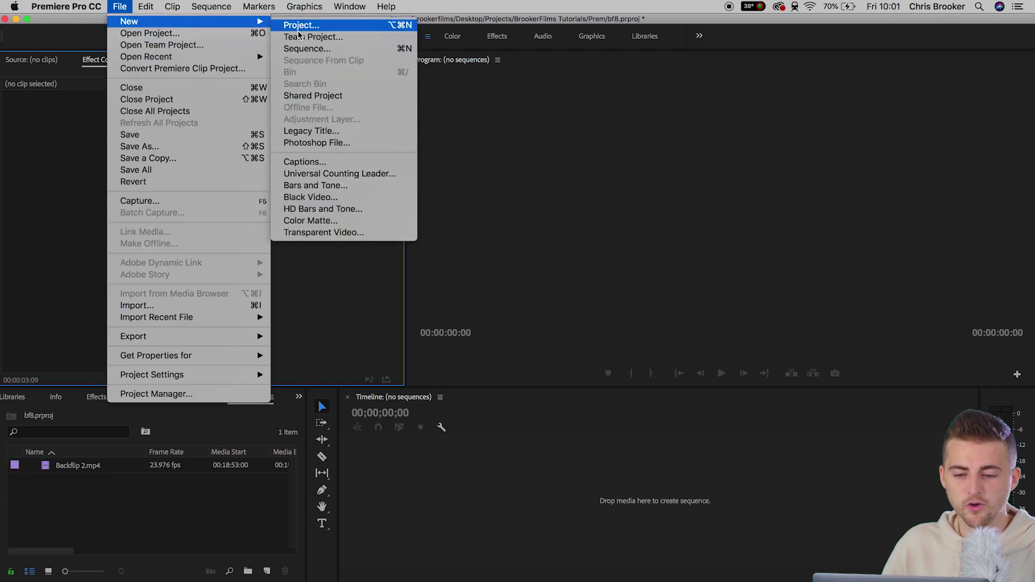
{"action": "left_click", "coordinate": [315, 47]}
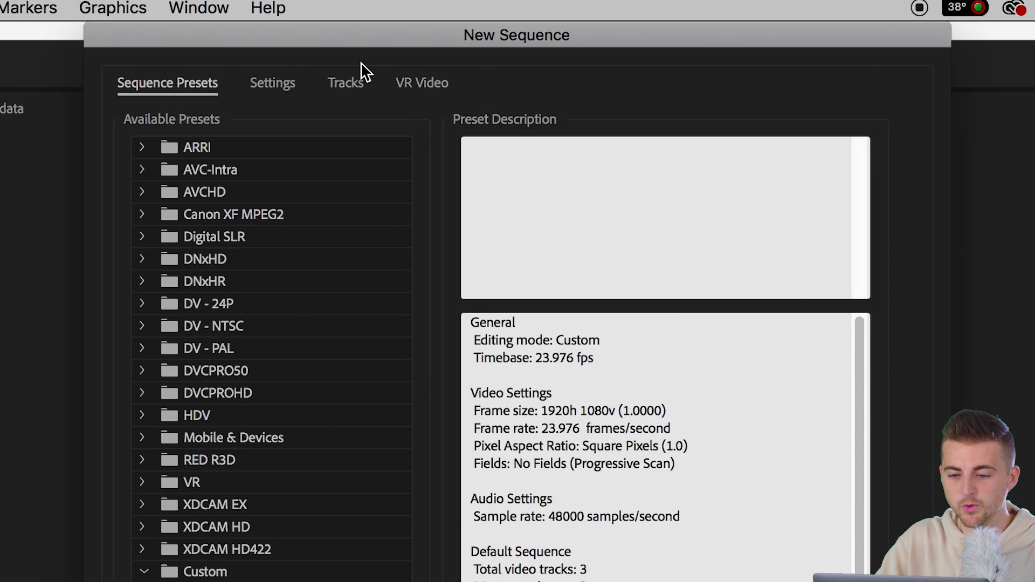
{"action": "left_click", "coordinate": [349, 53]}
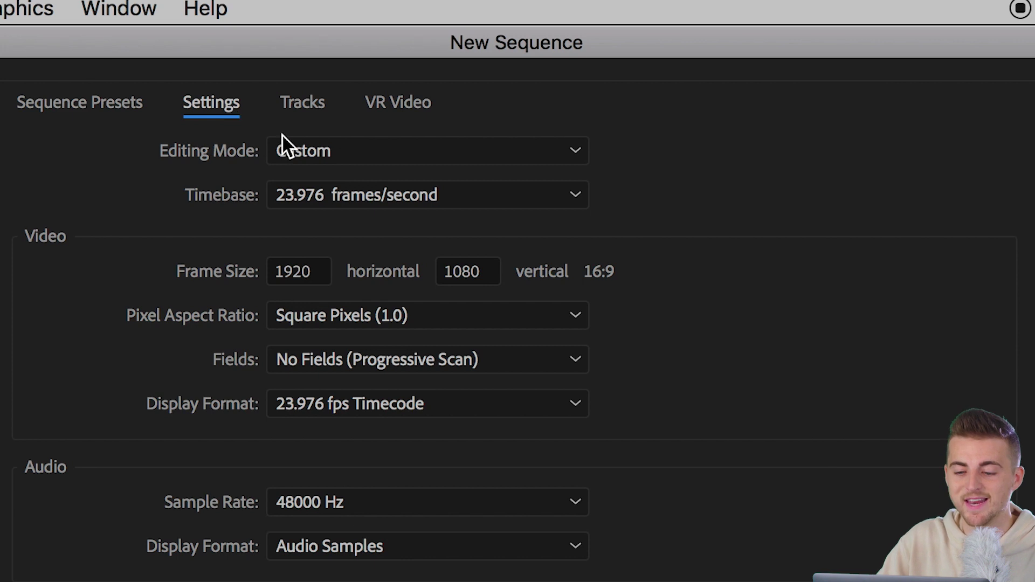
{"action": "left_click", "coordinate": [313, 150]}
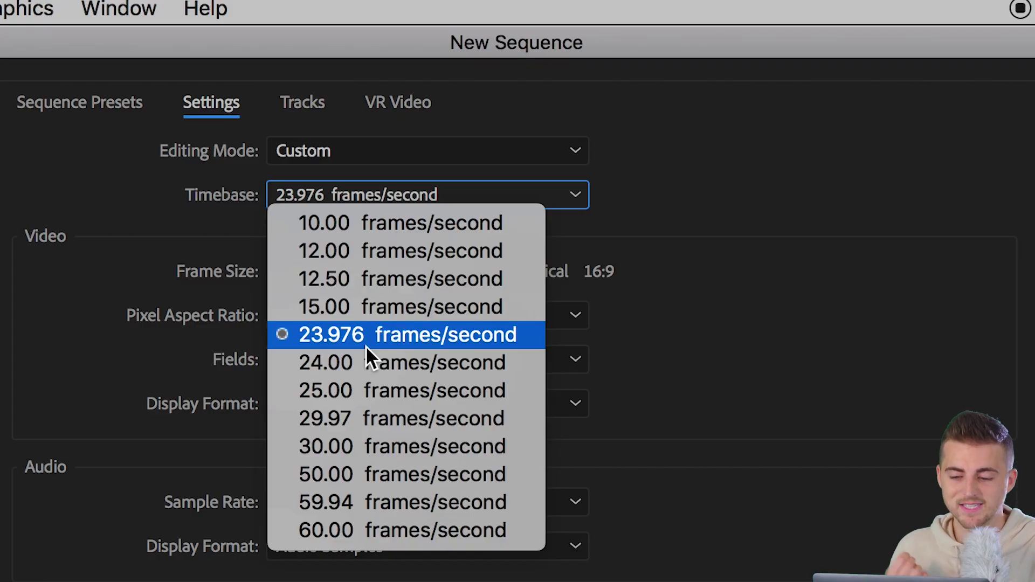
{"action": "left_click", "coordinate": [365, 340]}
{"action": "left_click", "coordinate": [292, 271]}
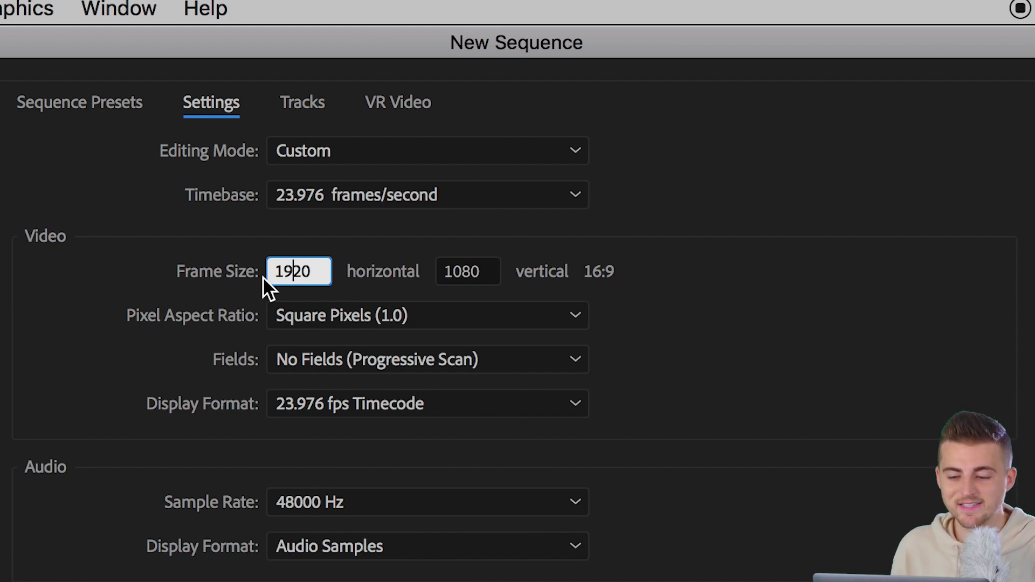
{"action": "key", "text": "BackSpace"}
{"action": "key", "text": "BackSpace"}
{"action": "key", "text": "BackSpace"}
{"action": "key", "text": "BackSpace"}
{"action": "type", "text": "10"}
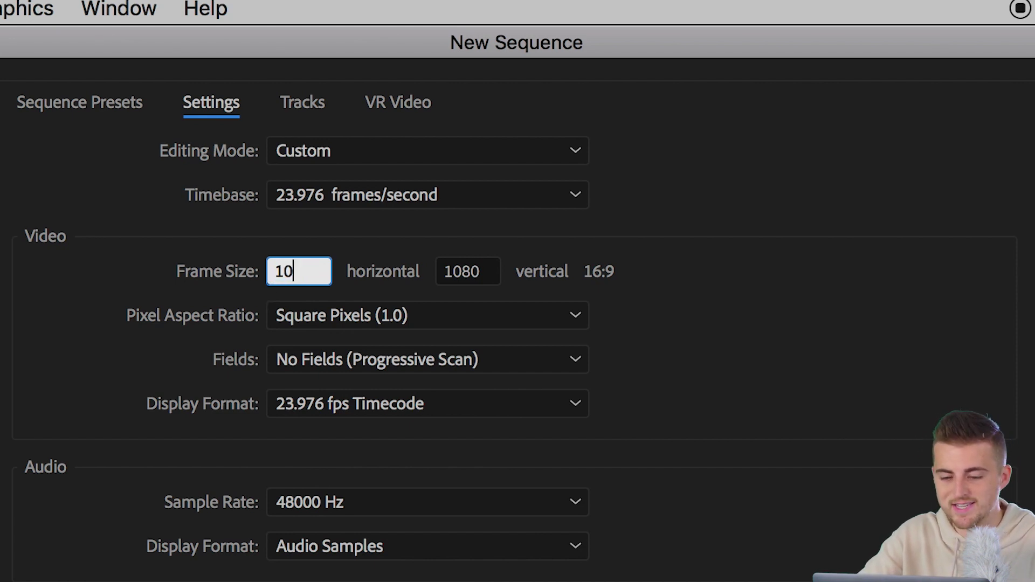
{"action": "type", "text": "80"}
{"action": "key", "text": "Tab"}
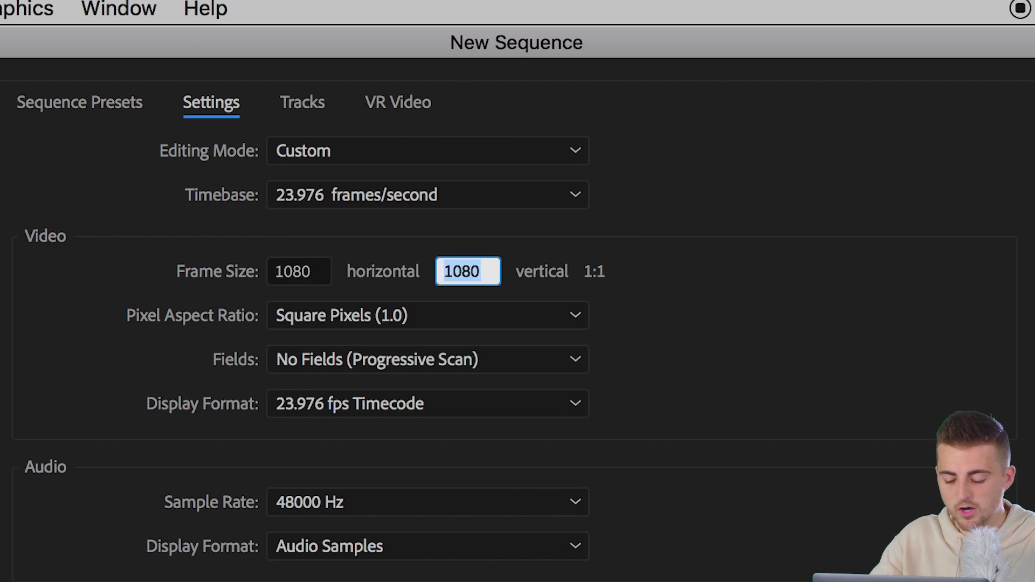
{"action": "type", "text": "10"}
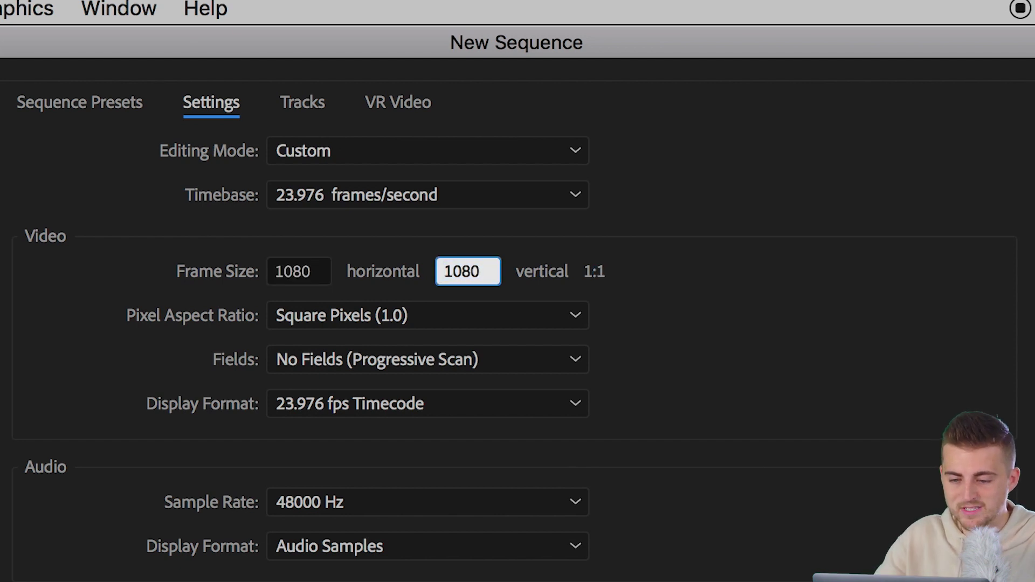
{"action": "type", "text": "80"}
{"action": "left_click", "coordinate": [657, 300]}
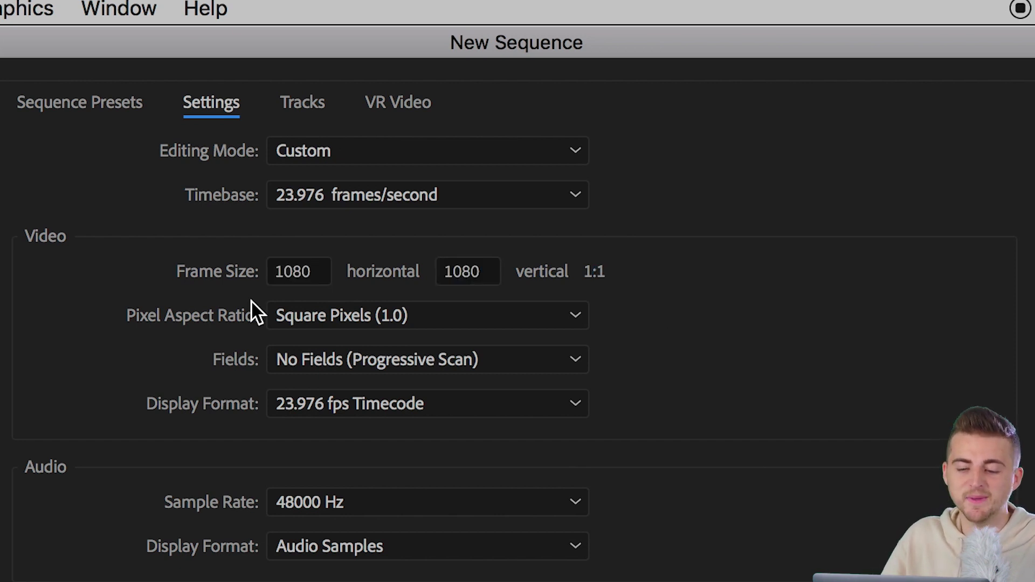
Keep Square Pixels and No Fields, name the sequence IG and create it.
{"action": "left_click", "coordinate": [350, 317]}
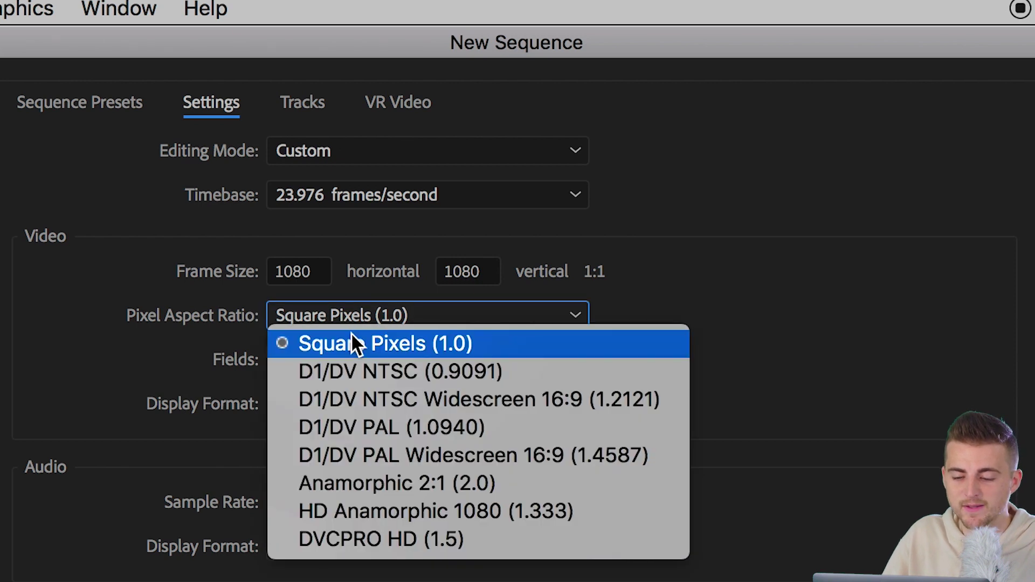
{"action": "left_click", "coordinate": [349, 334]}
{"action": "left_click", "coordinate": [344, 366]}
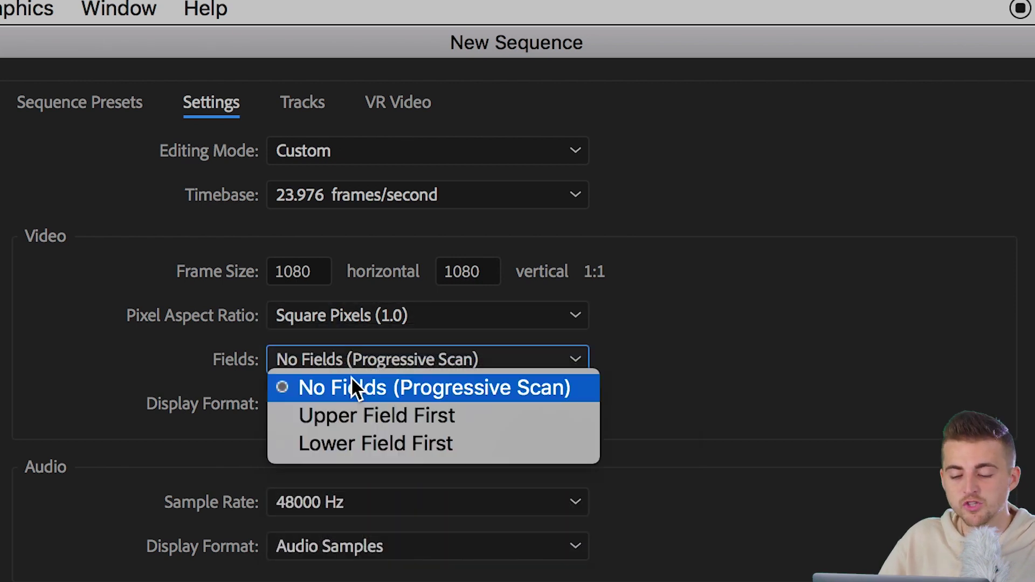
{"action": "left_click", "coordinate": [349, 376]}
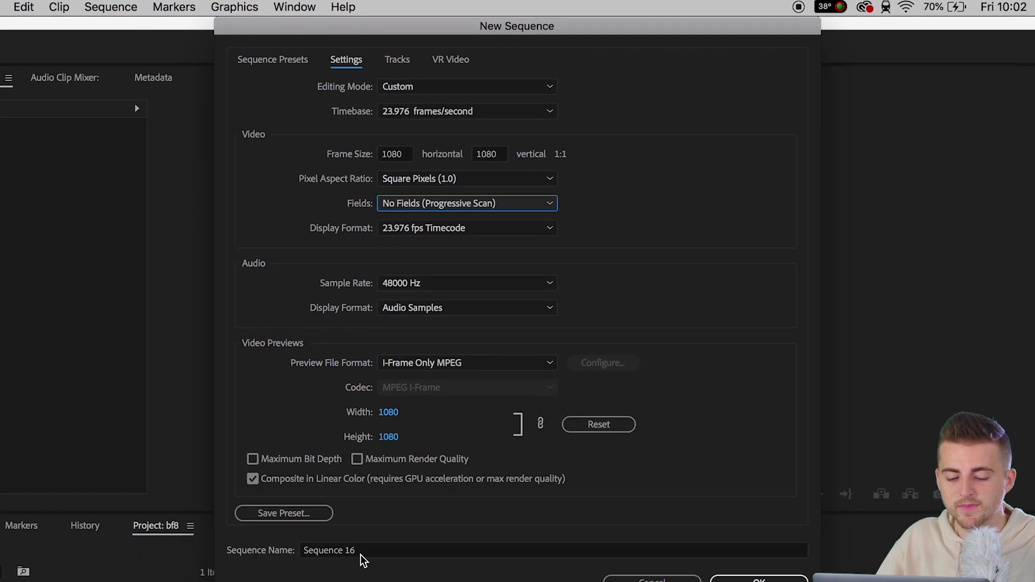
{"action": "left_click", "coordinate": [337, 556]}
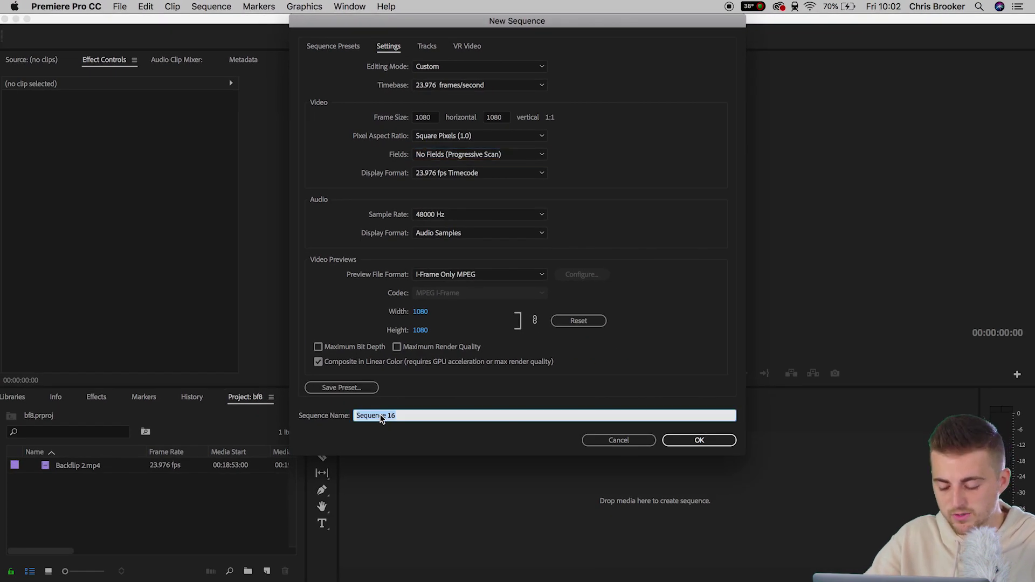
{"action": "type", "text": "IG"}
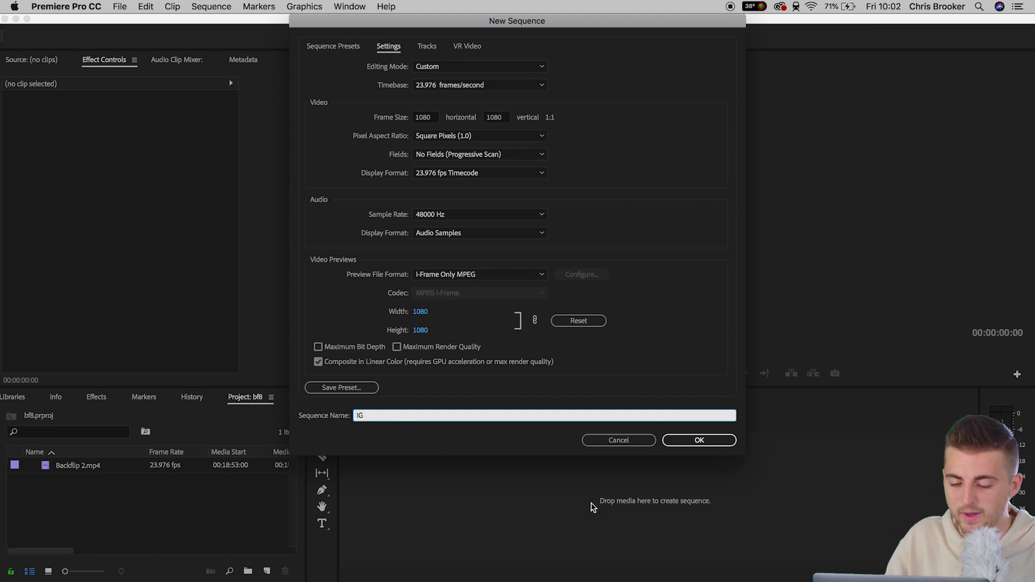
{"action": "left_click", "coordinate": [690, 441]}
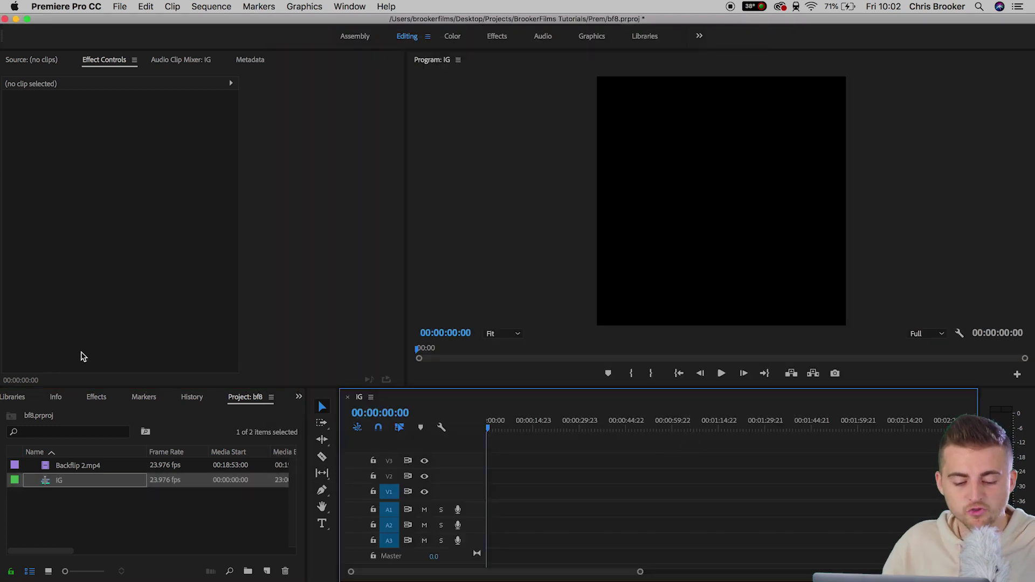
Drop Backflip 2.mp4 into the IG sequence, keeping the existing 1080×1080 settings.
{"action": "left_click", "coordinate": [73, 465]}
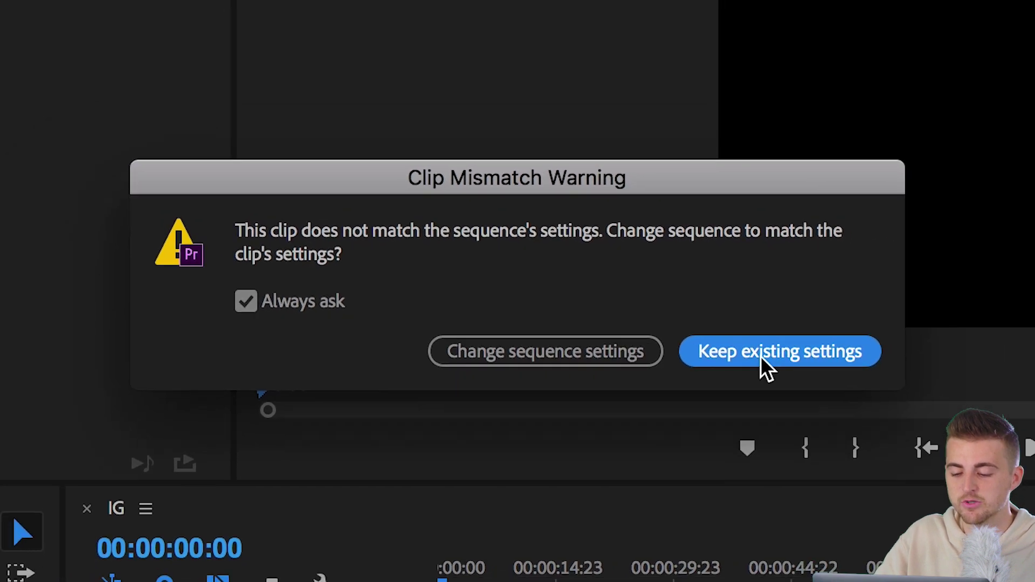
{"action": "left_click", "coordinate": [812, 364]}
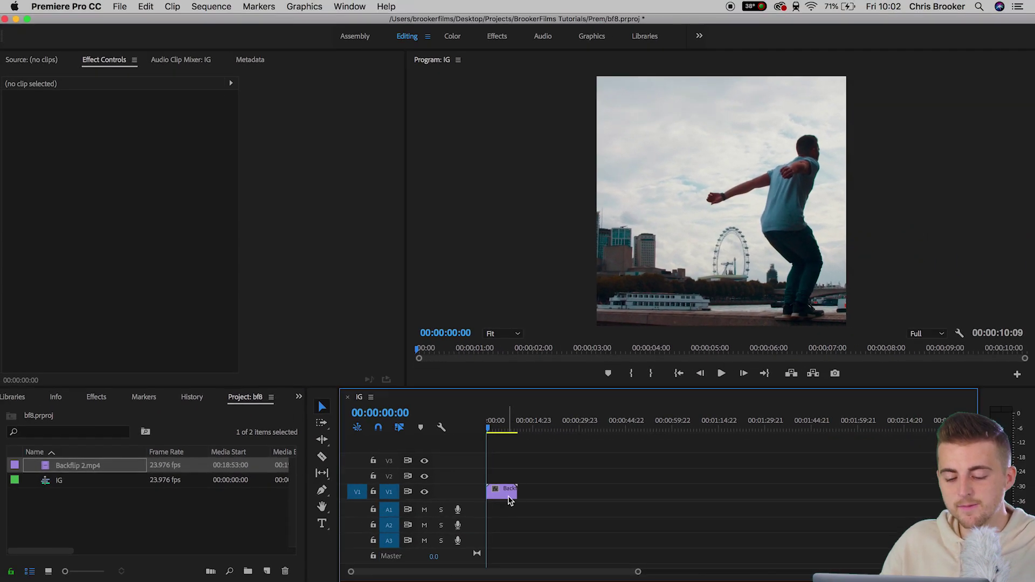
Scale the backflip clip down to 65% using its Motion settings.
{"action": "left_click", "coordinate": [494, 495]}
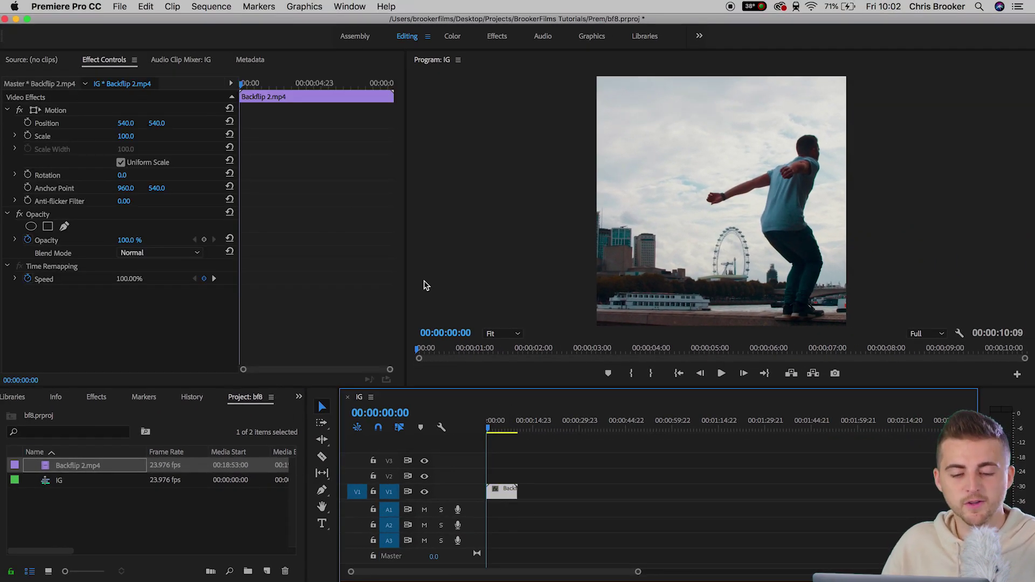
{"action": "left_click", "coordinate": [55, 110]}
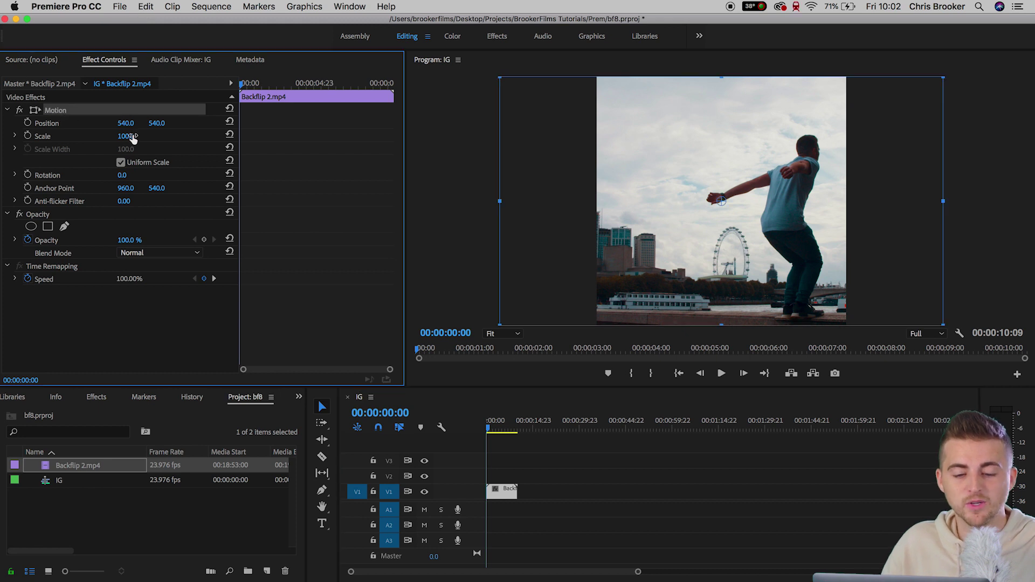
{"action": "left_click_drag", "start_coordinate": [125, 136], "coordinate": [106, 136]}
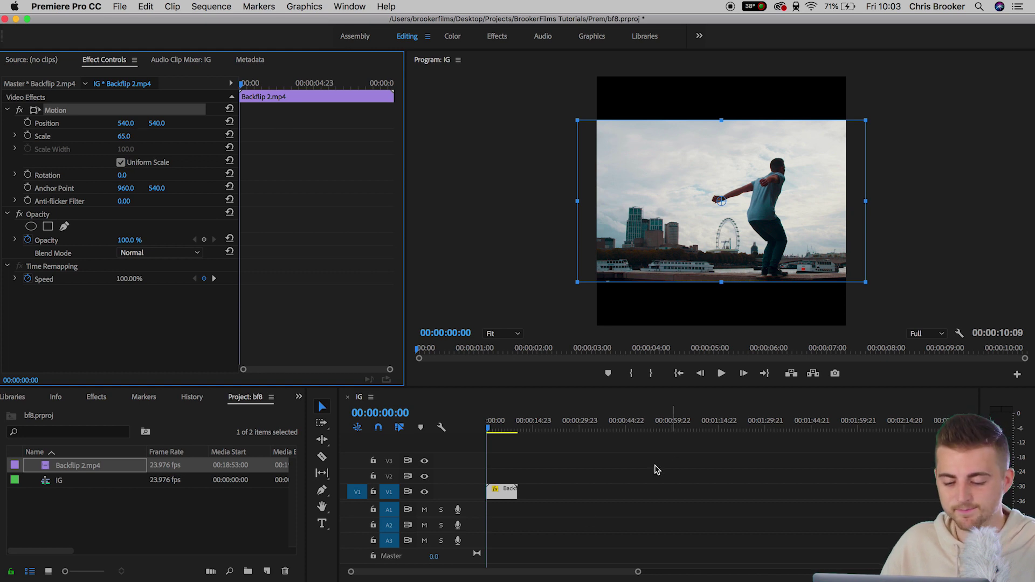
Move the backflip clip up to track V2.
{"action": "left_click", "coordinate": [604, 509]}
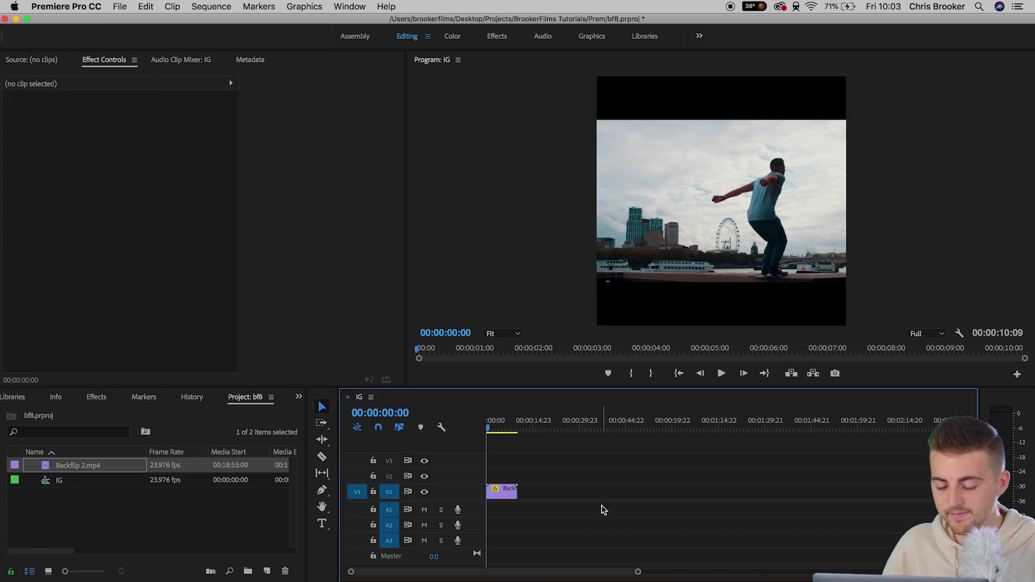
{"action": "left_click", "coordinate": [490, 495]}
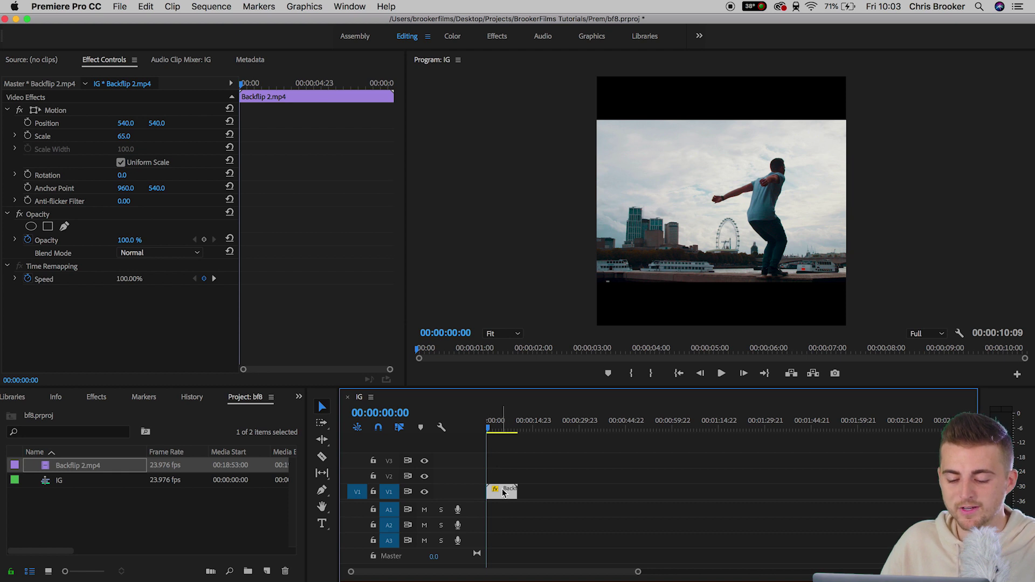
{"action": "left_click_drag", "start_coordinate": [502, 492], "coordinate": [493, 483]}
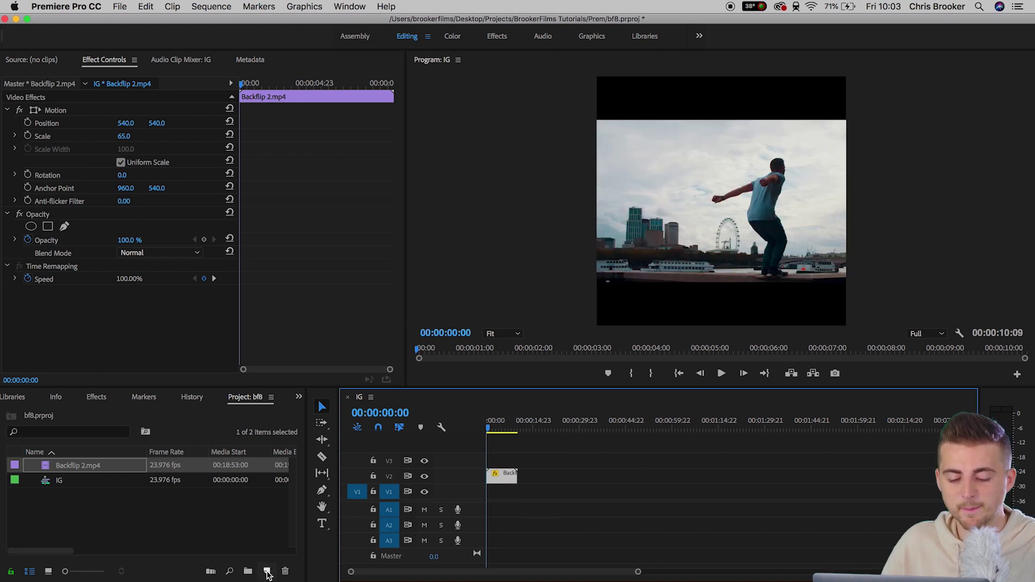
Create a new Black Video item in the Project panel.
{"action": "left_click", "coordinate": [267, 571]}
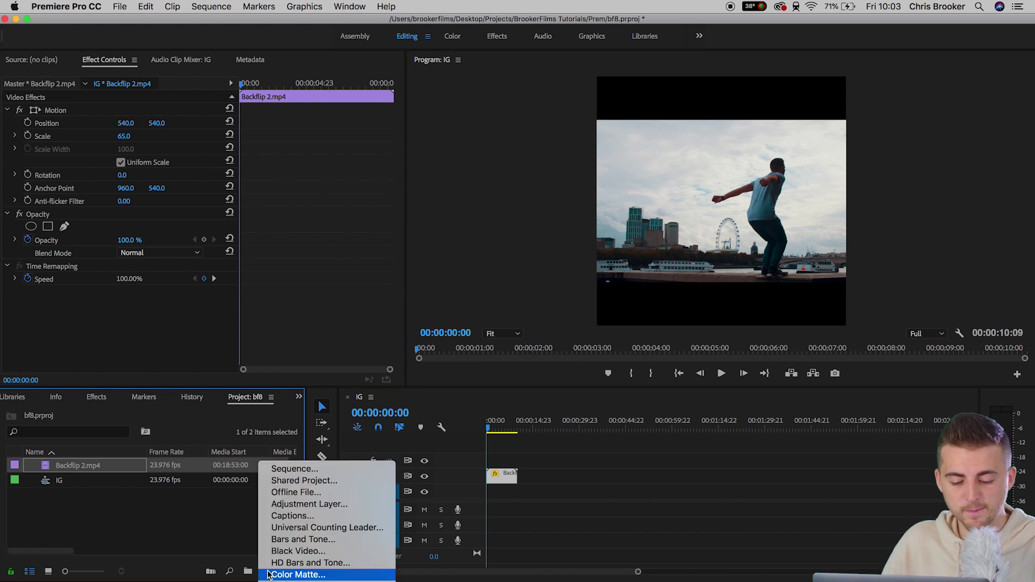
{"action": "left_click", "coordinate": [299, 551]}
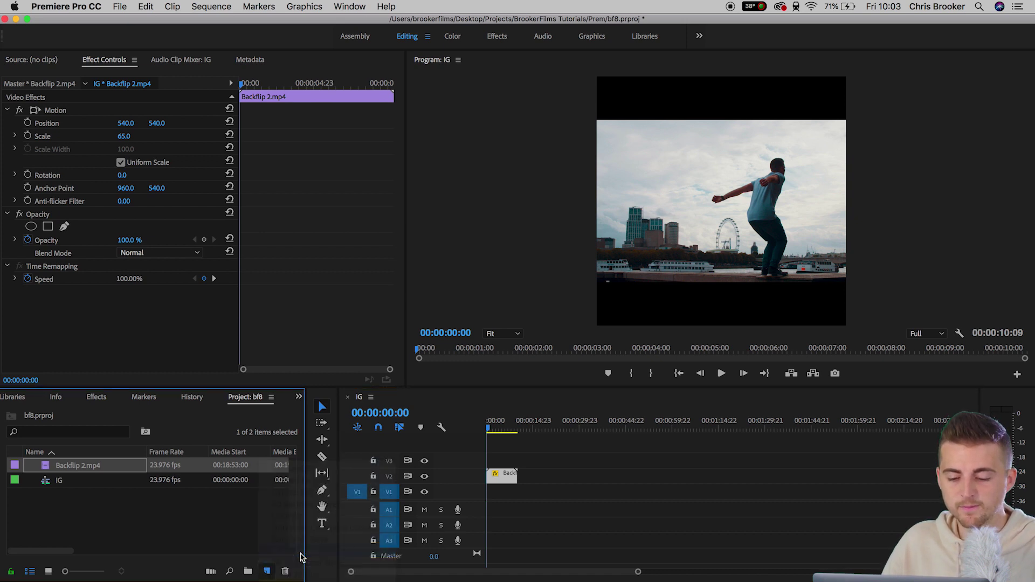
{"action": "left_click", "coordinate": [592, 356]}
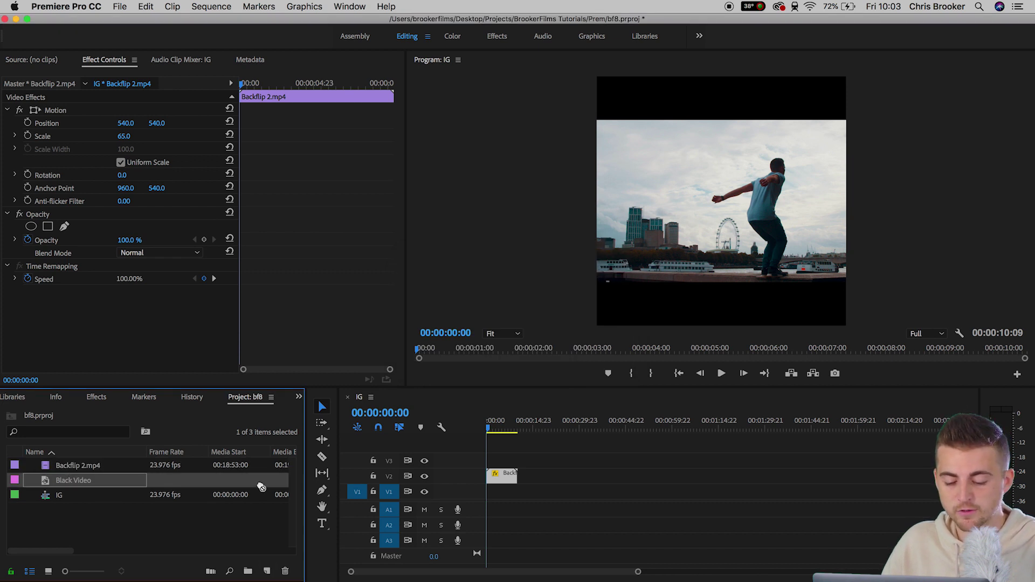
Place the black video on V1 at the start and extend it to match the backflip clip.
{"action": "left_click_drag", "start_coordinate": [261, 487], "coordinate": [494, 492]}
{"action": "key", "text": "="}
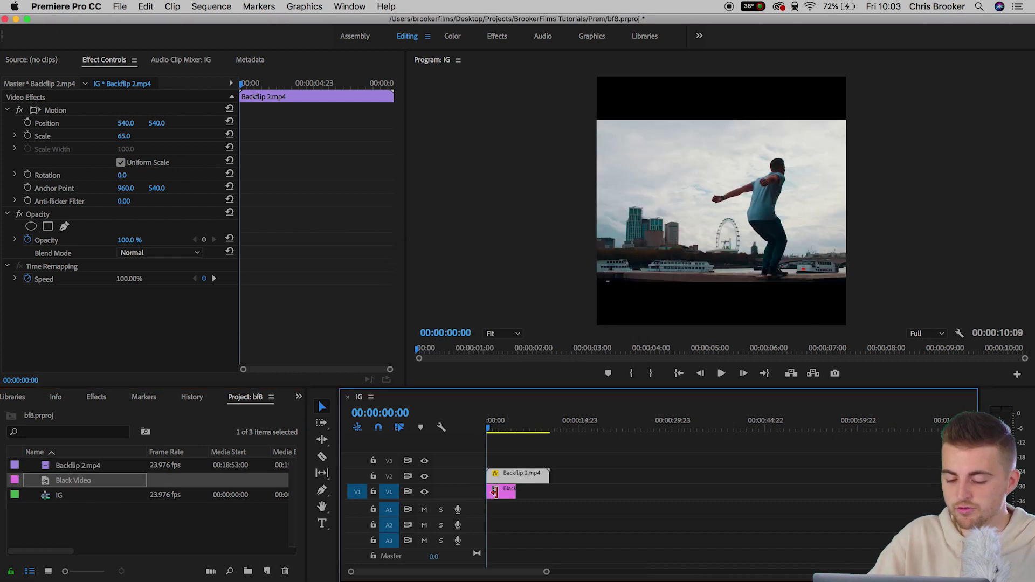
{"action": "key", "text": "="}
{"action": "left_click_drag", "start_coordinate": [543, 492], "coordinate": [614, 492]}
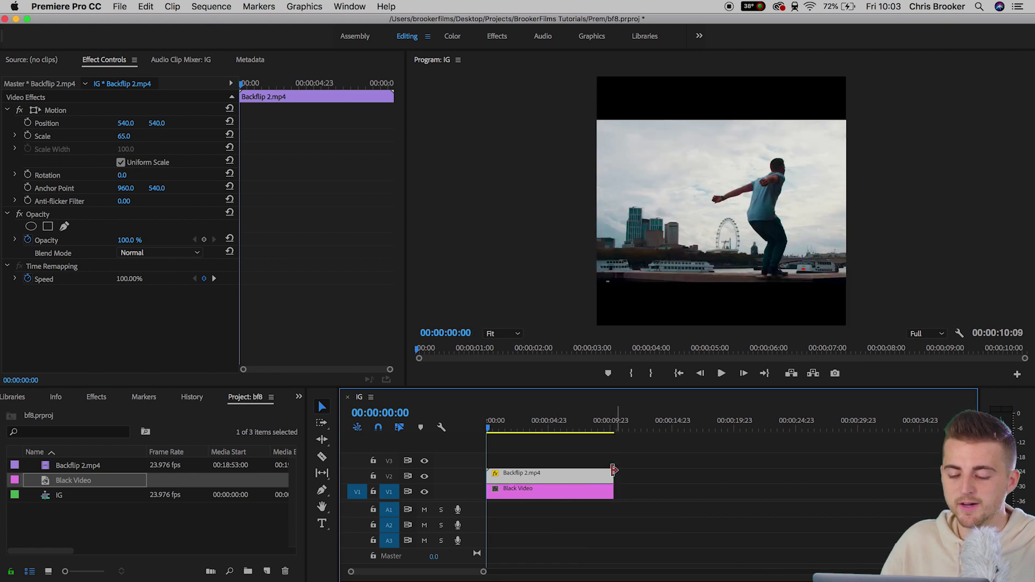
{"action": "left_click", "coordinate": [558, 498]}
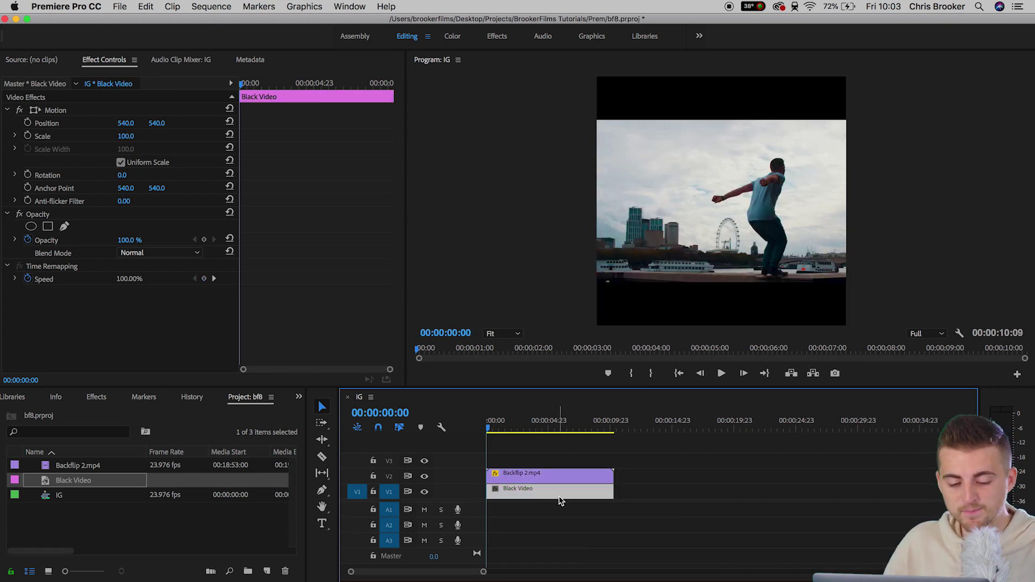
Search the effects for 'tint' and apply Tint to the Black Video clip.
{"action": "left_click", "coordinate": [96, 398]}
{"action": "left_click", "coordinate": [85, 413]}
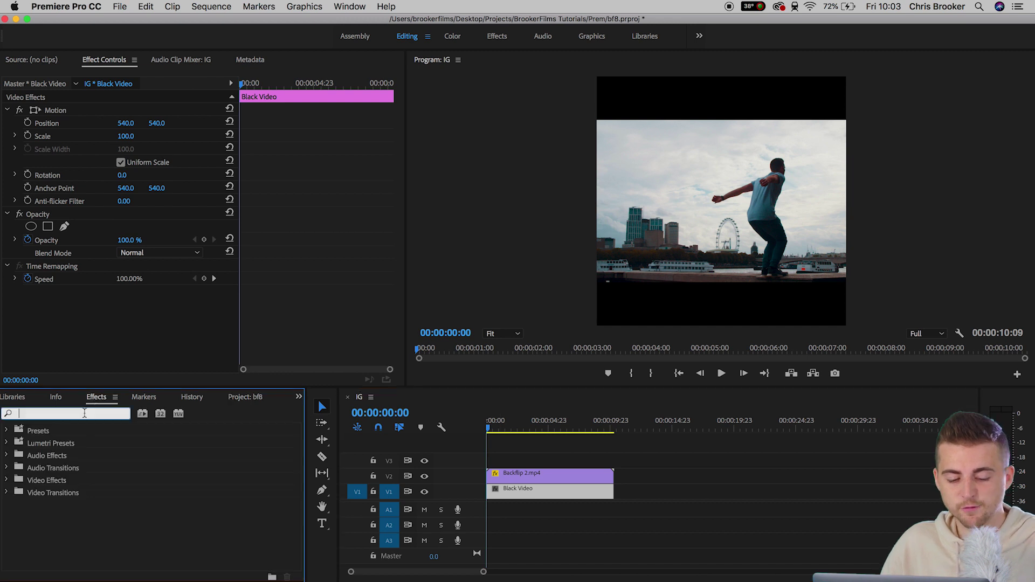
{"action": "type", "text": "tint"}
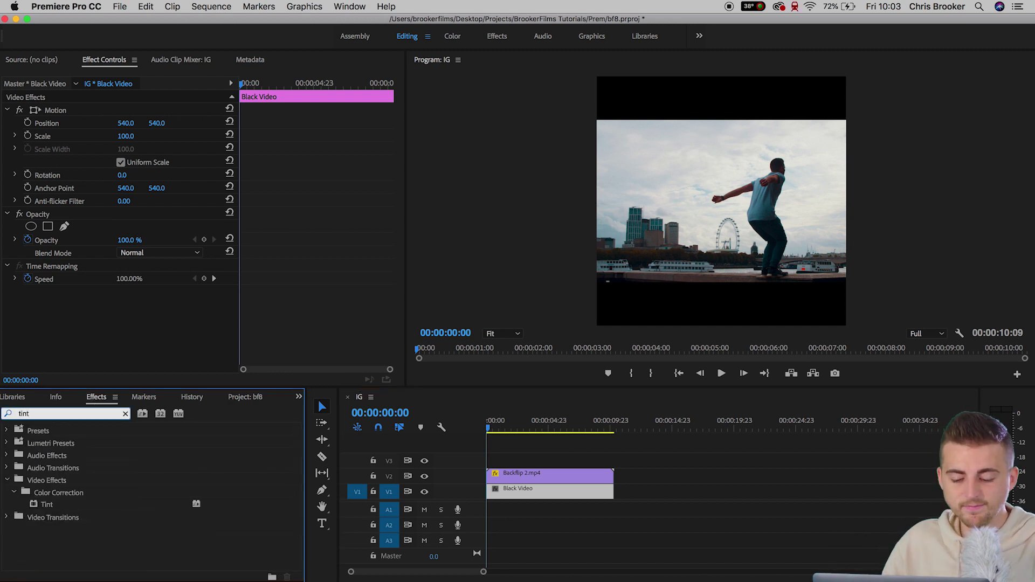
{"action": "left_click", "coordinate": [58, 505]}
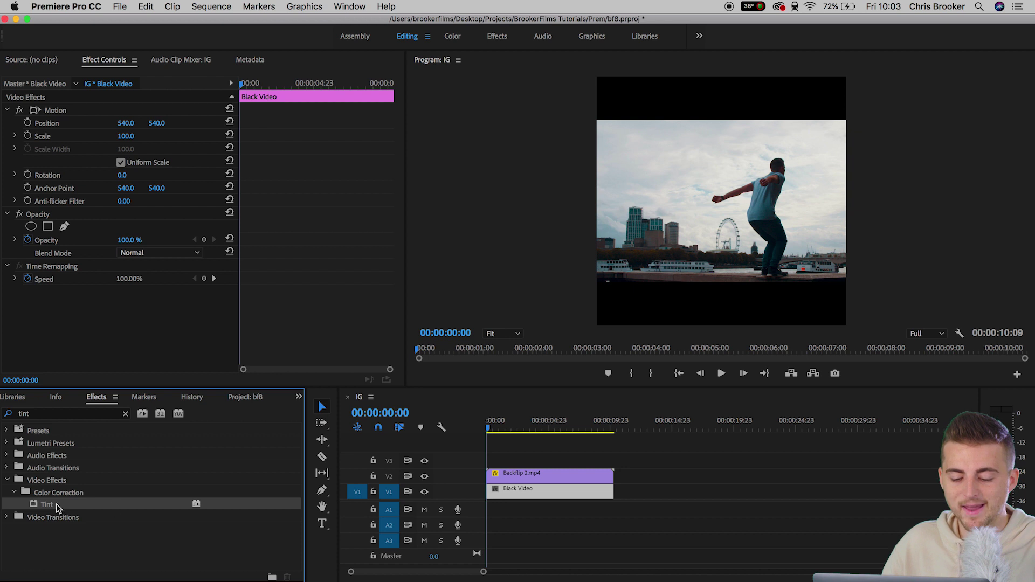
{"action": "left_click_drag", "start_coordinate": [58, 507], "coordinate": [533, 501]}
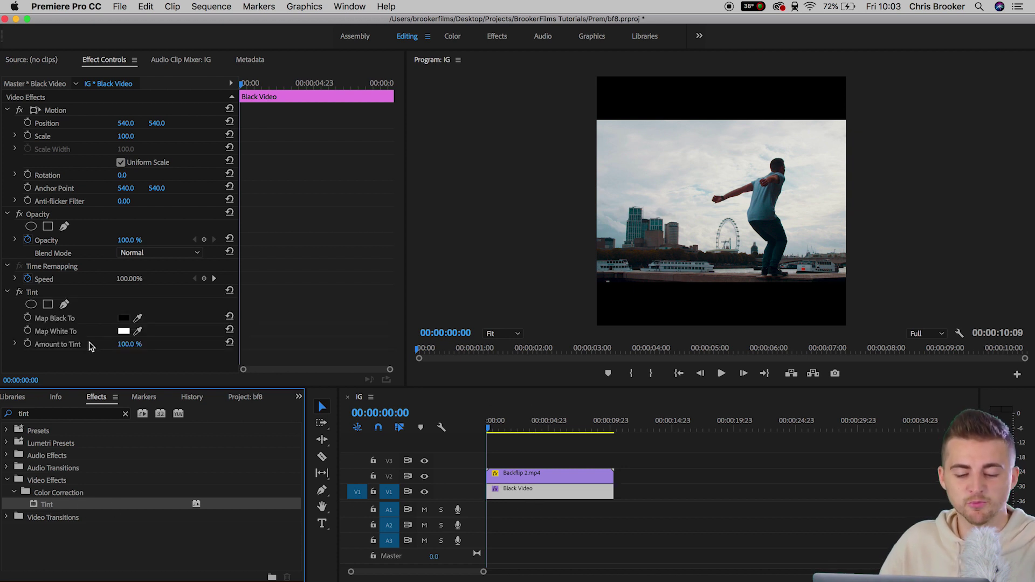
{"action": "left_click", "coordinate": [60, 321]}
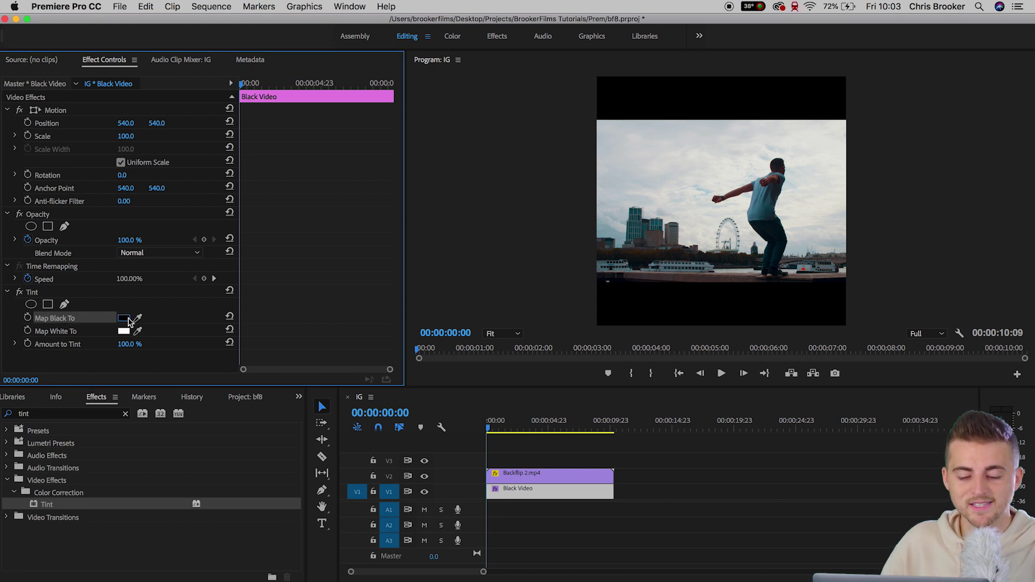
Set Tint's Map Black To colour to white (FFFFFF).
{"action": "left_click", "coordinate": [124, 319]}
{"action": "mouse_move", "coordinate": [416, 211]}
{"action": "left_mouse_down"}
{"action": "mouse_move", "coordinate": [379, 243]}
{"action": "mouse_move", "coordinate": [342, 340]}
{"action": "left_mouse_up"}
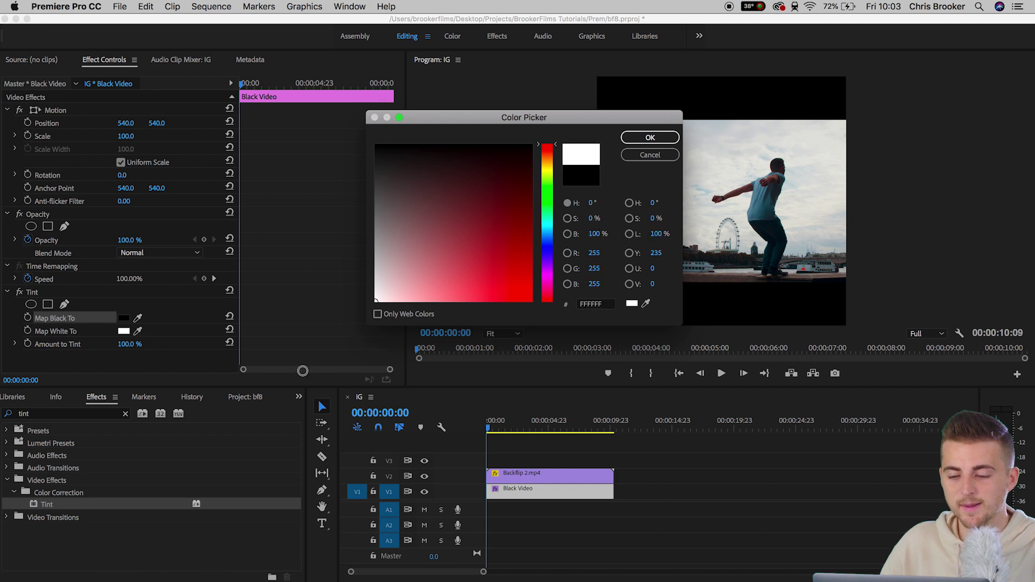
{"action": "left_click_drag", "start_coordinate": [537, 160], "coordinate": [538, 226]}
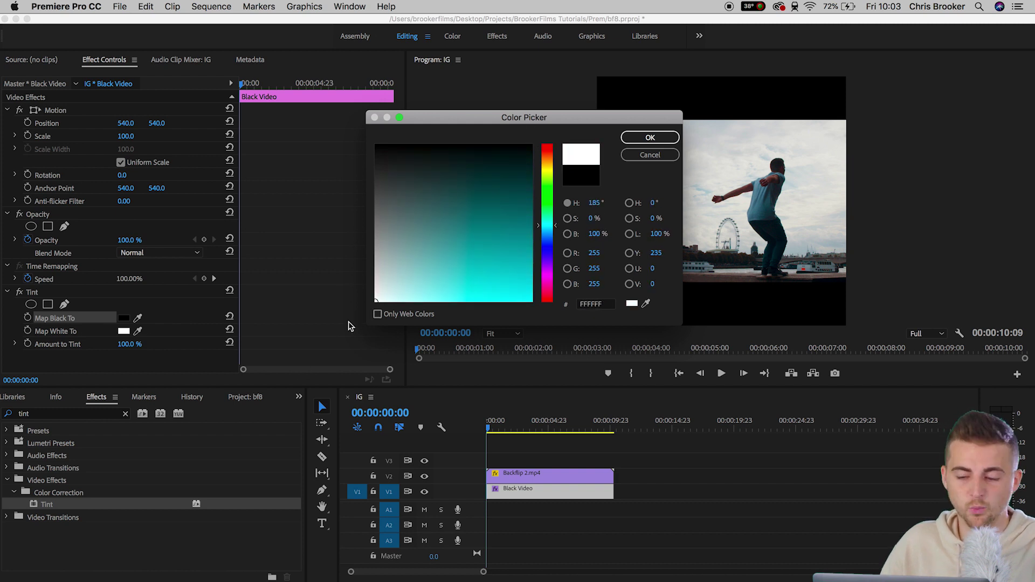
{"action": "left_click", "coordinate": [645, 138]}
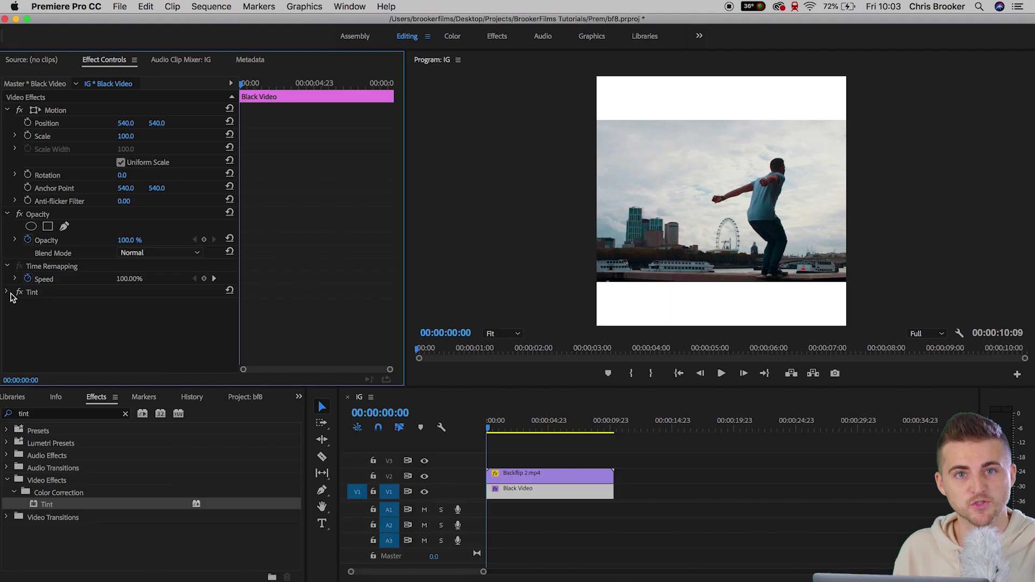
Create a new legacy title, Title 23, with its default settings.
{"action": "left_click", "coordinate": [512, 461]}
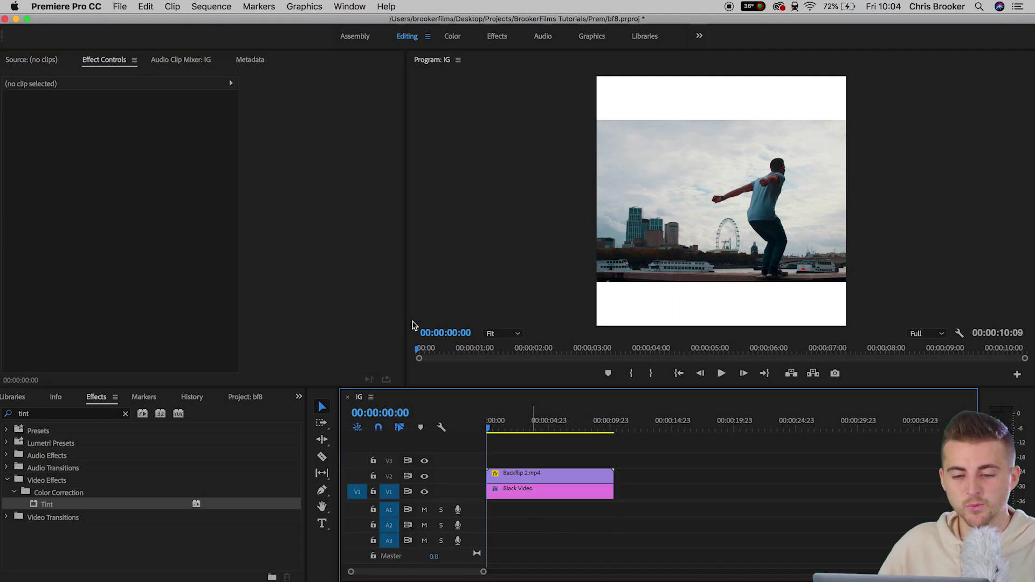
{"action": "left_click", "coordinate": [129, 9]}
{"action": "mouse_move", "coordinate": [141, 23]}
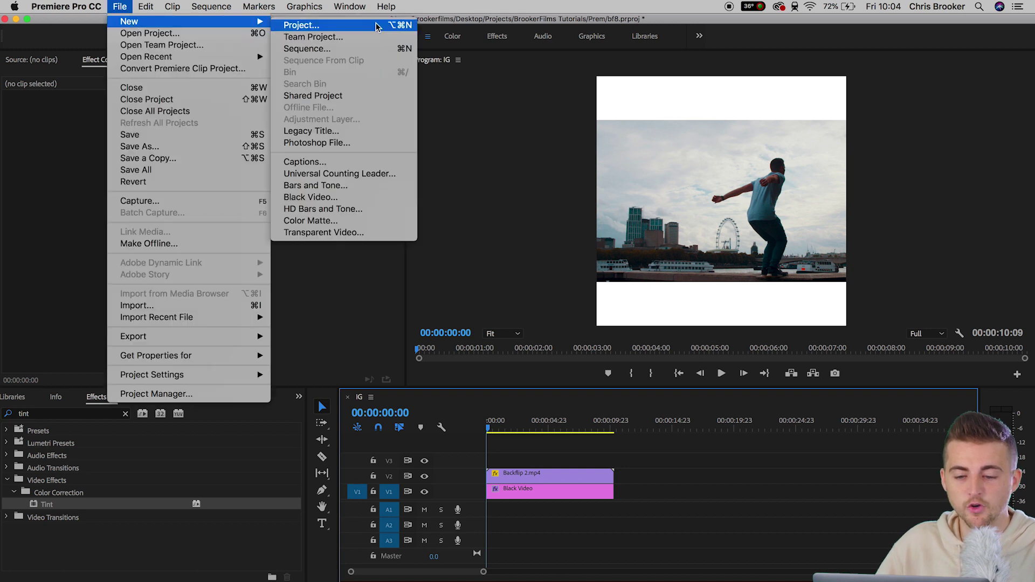
{"action": "left_click", "coordinate": [334, 132]}
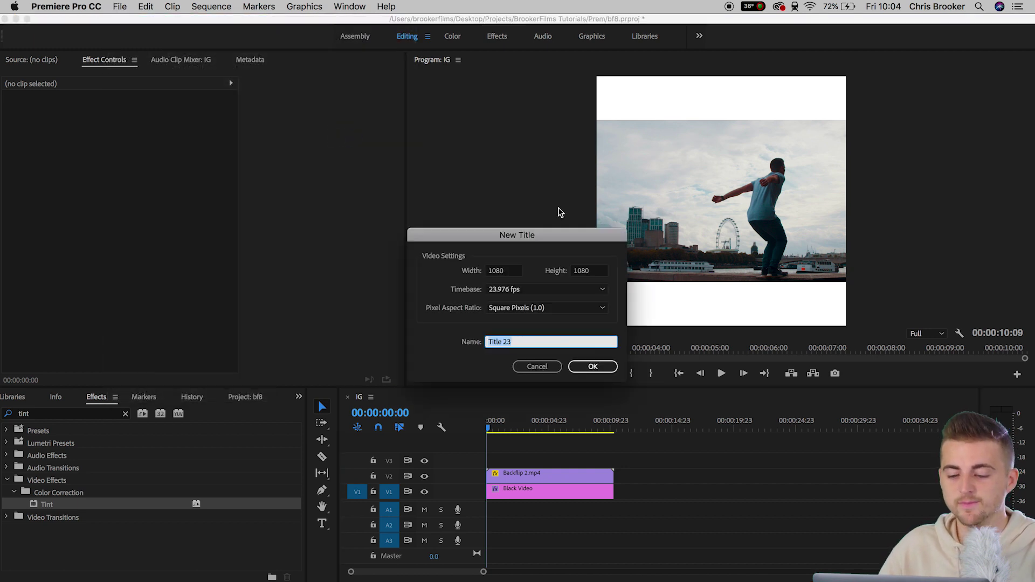
{"action": "left_click", "coordinate": [594, 367]}
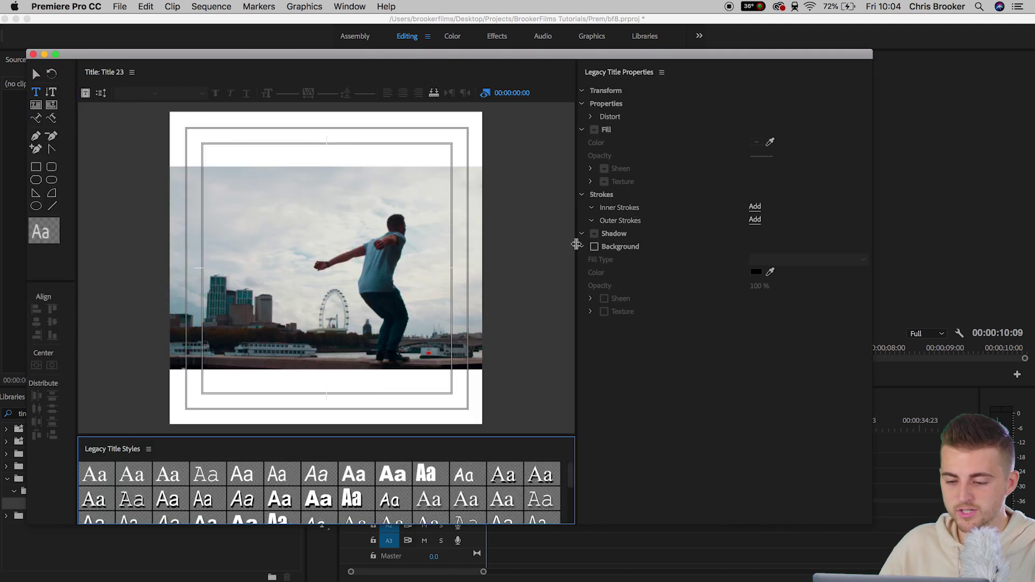
Enlarge the title editor and start a horizontal text box in the top white border.
{"action": "left_click_drag", "start_coordinate": [577, 244], "coordinate": [798, 245]}
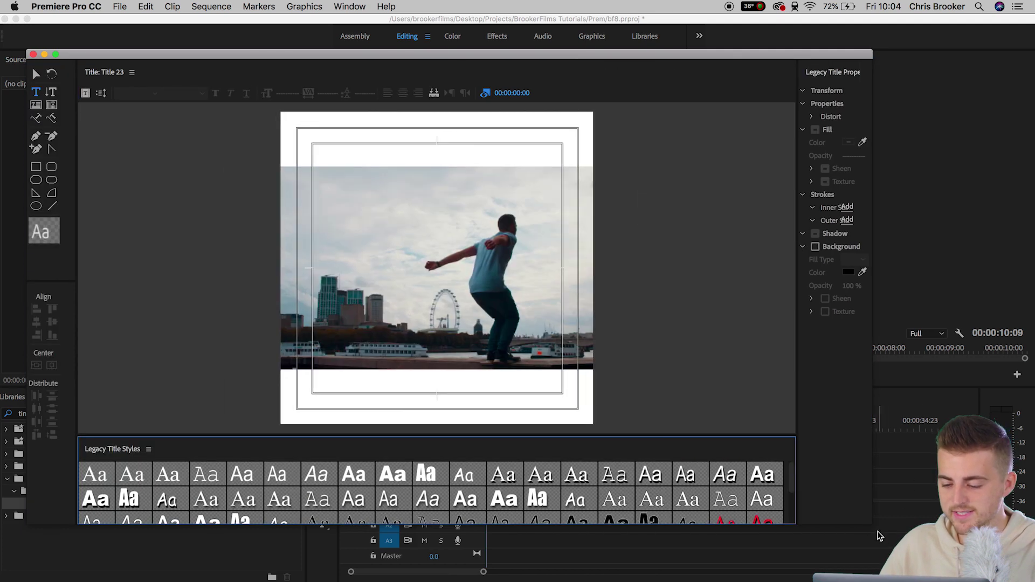
{"action": "left_click_drag", "start_coordinate": [879, 535], "coordinate": [992, 580]}
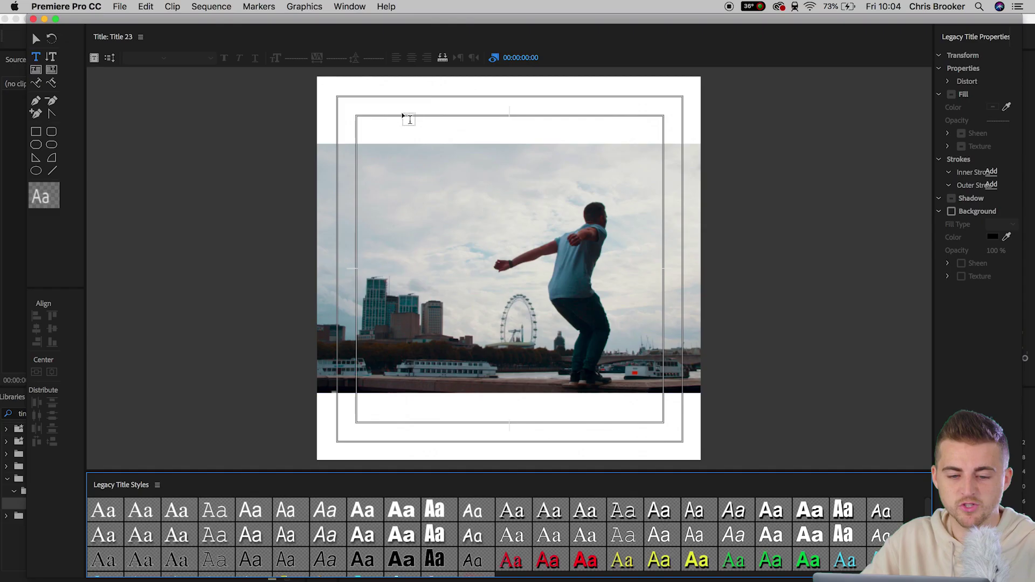
{"action": "left_click", "coordinate": [36, 60]}
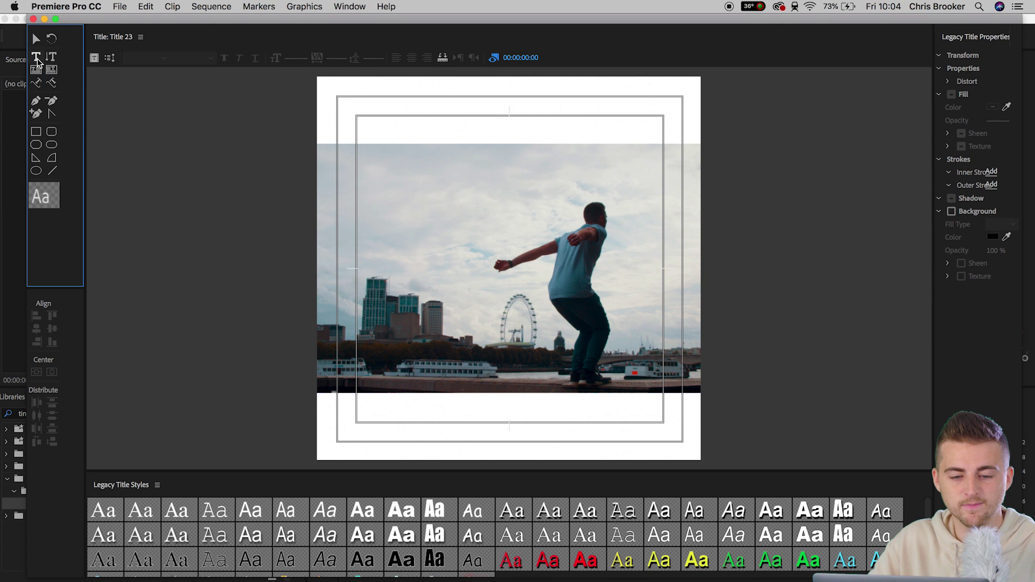
{"action": "left_click", "coordinate": [367, 120]}
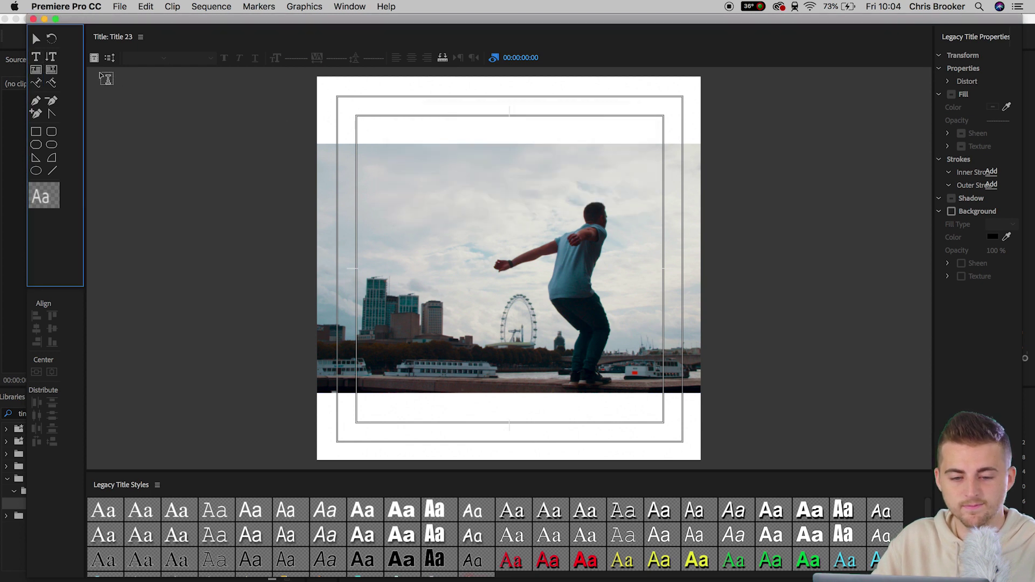
{"action": "left_click", "coordinate": [362, 115]}
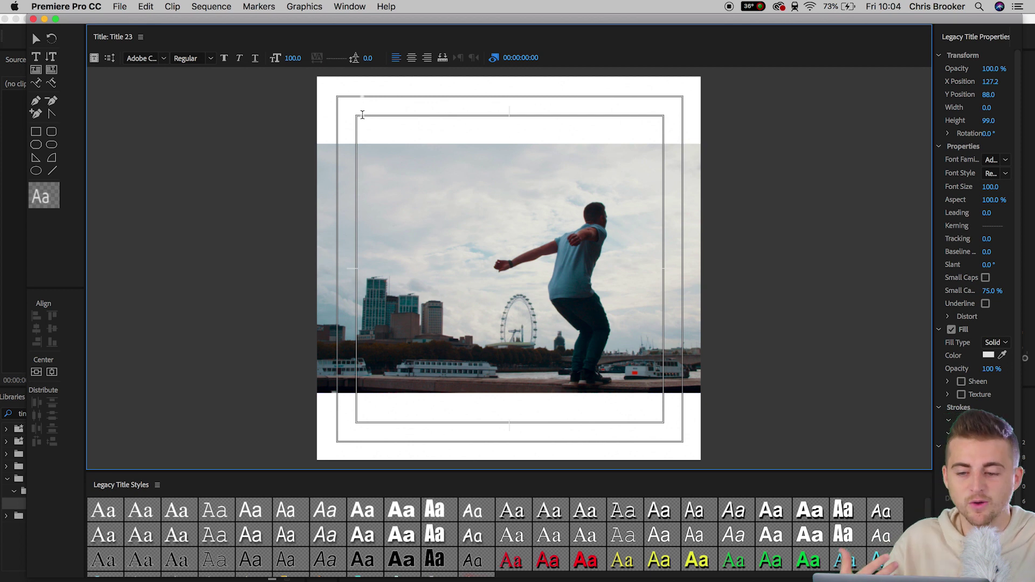
Enter 'HOW TO DO A' in the text box and bring up its fill colour picker.
{"action": "type", "text": "HO"}
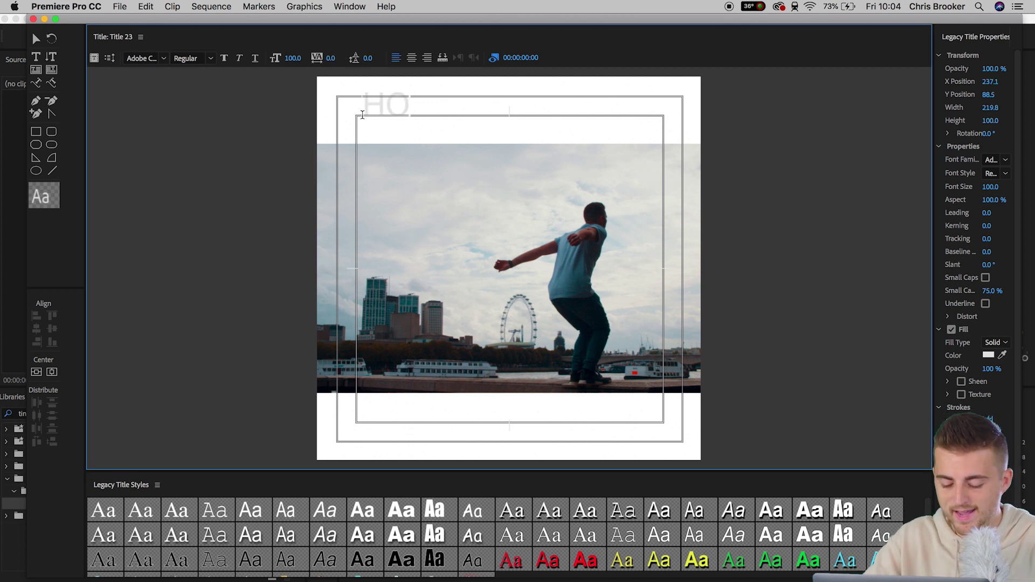
{"action": "type", "text": "W TO DO A"}
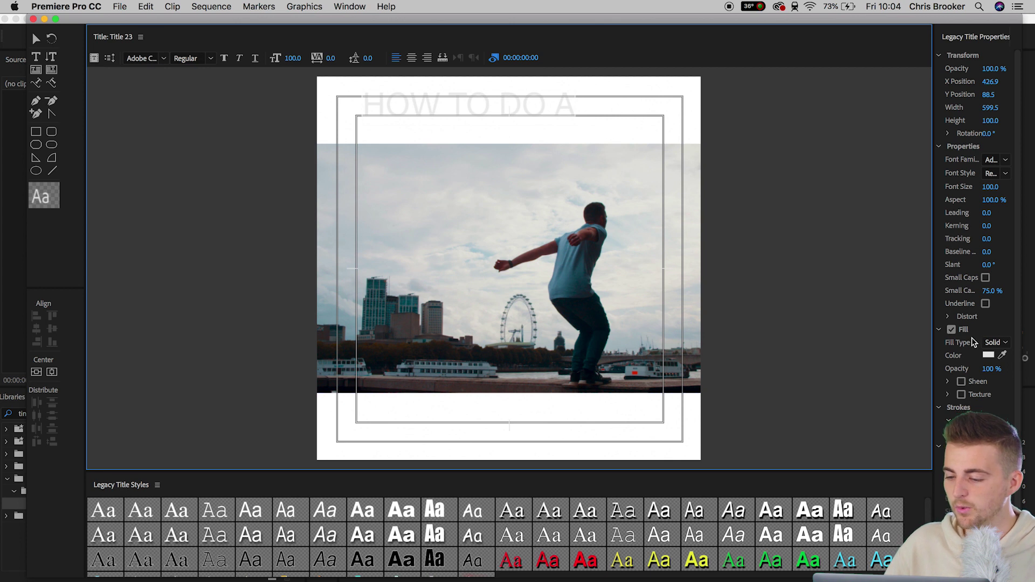
{"action": "left_click", "coordinate": [988, 356]}
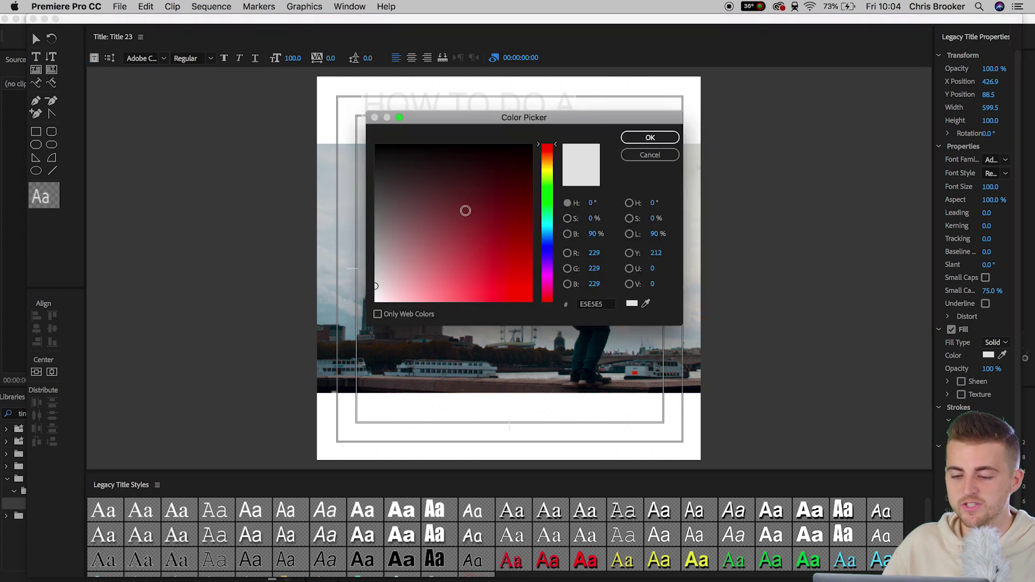
Style the title text black in bold Avenir at font size 175.
{"action": "left_click", "coordinate": [377, 146]}
{"action": "left_click", "coordinate": [663, 139]}
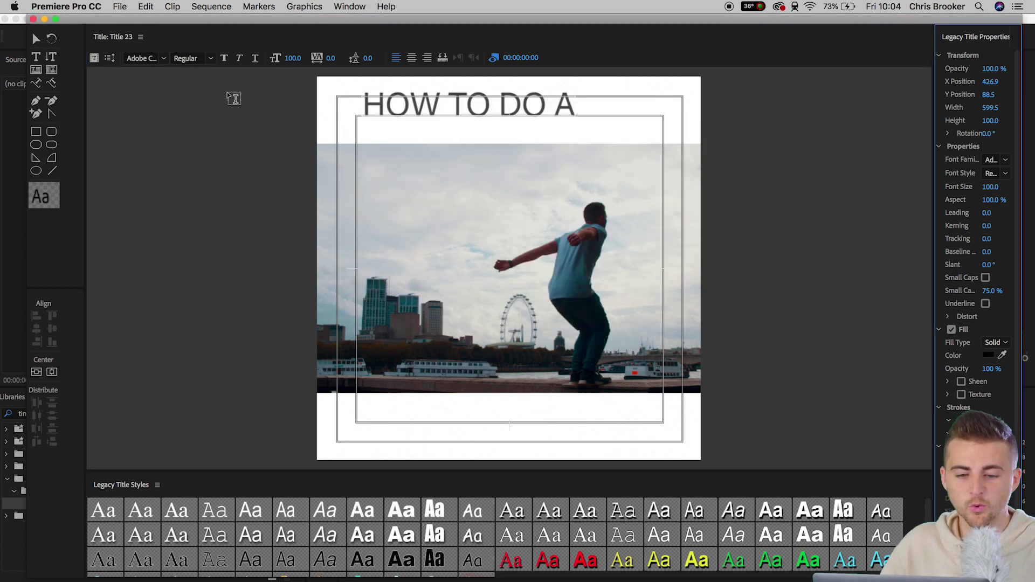
{"action": "left_click", "coordinate": [163, 59]}
{"action": "left_click", "coordinate": [155, 58]}
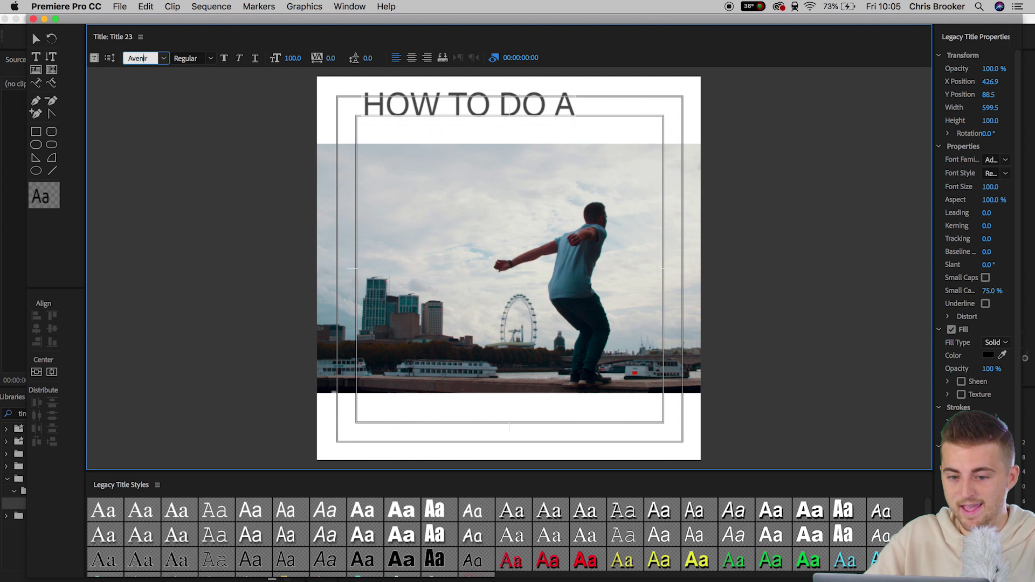
{"action": "key", "text": "Return"}
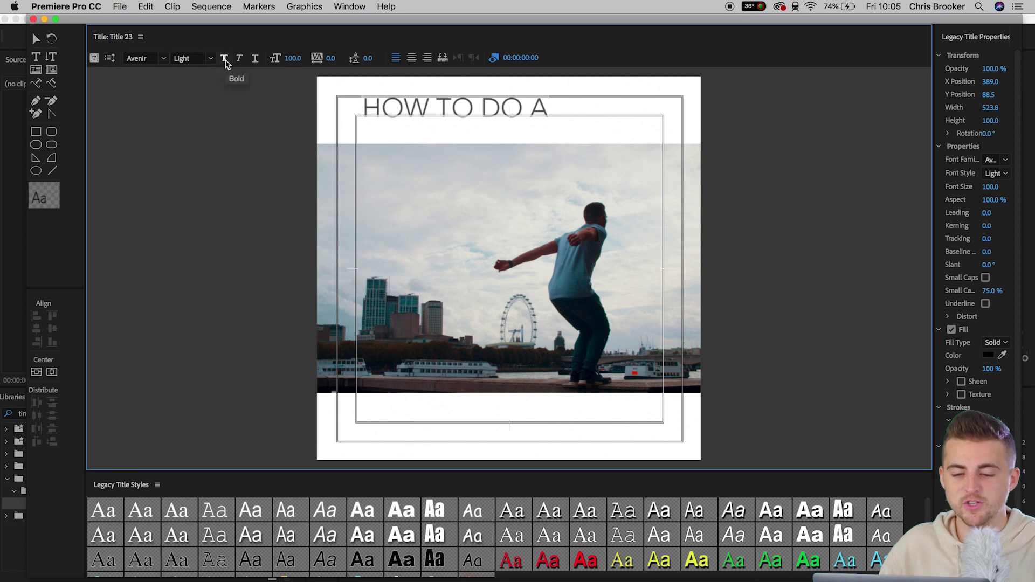
{"action": "left_click", "coordinate": [224, 58]}
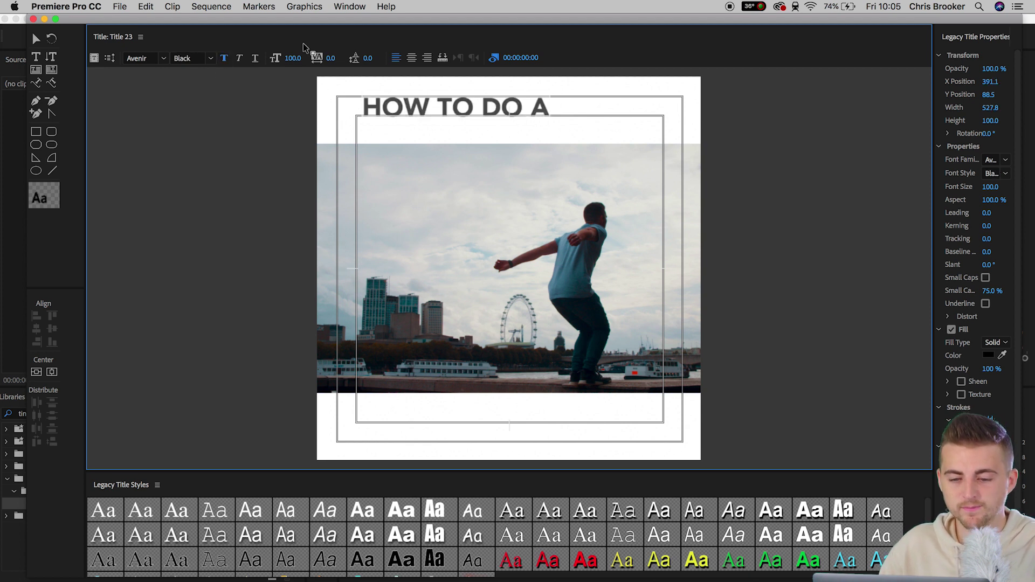
{"action": "left_click_drag", "start_coordinate": [293, 58], "coordinate": [332, 58]}
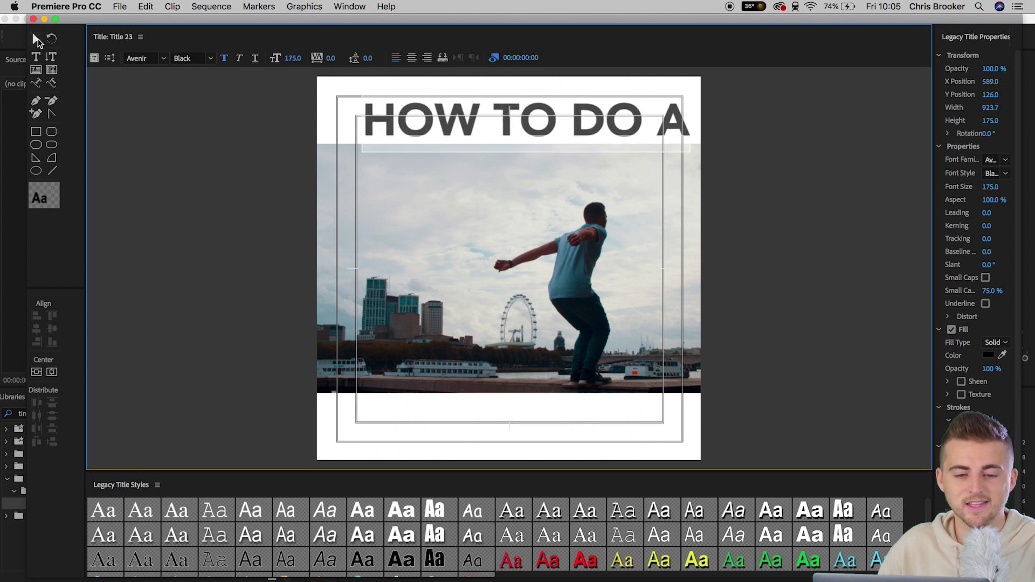
{"action": "left_click", "coordinate": [37, 41]}
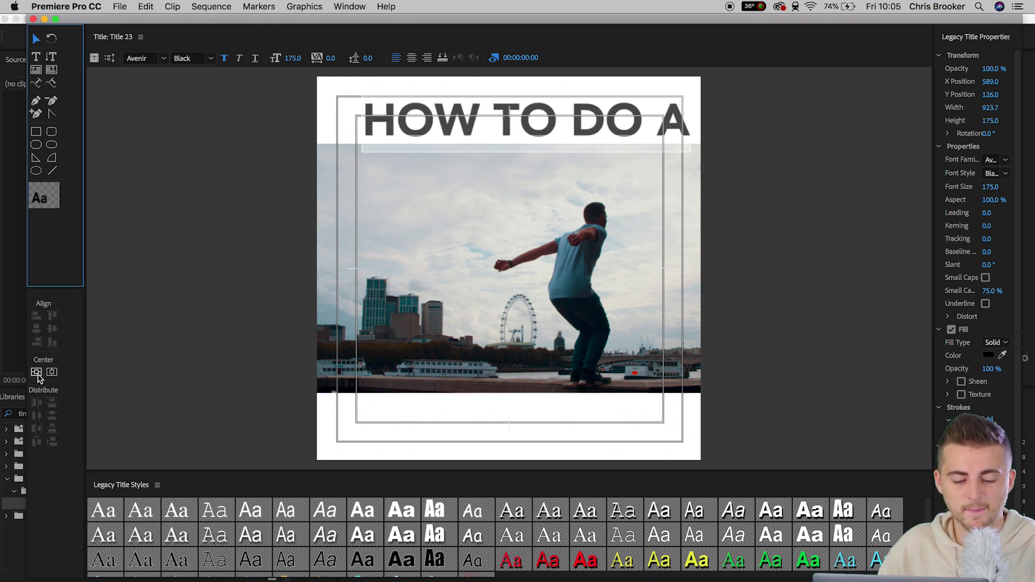
Move the title into the top border, centred horizontally at X position 541.0.
{"action": "left_click", "coordinate": [52, 373]}
{"action": "left_click", "coordinate": [52, 373]}
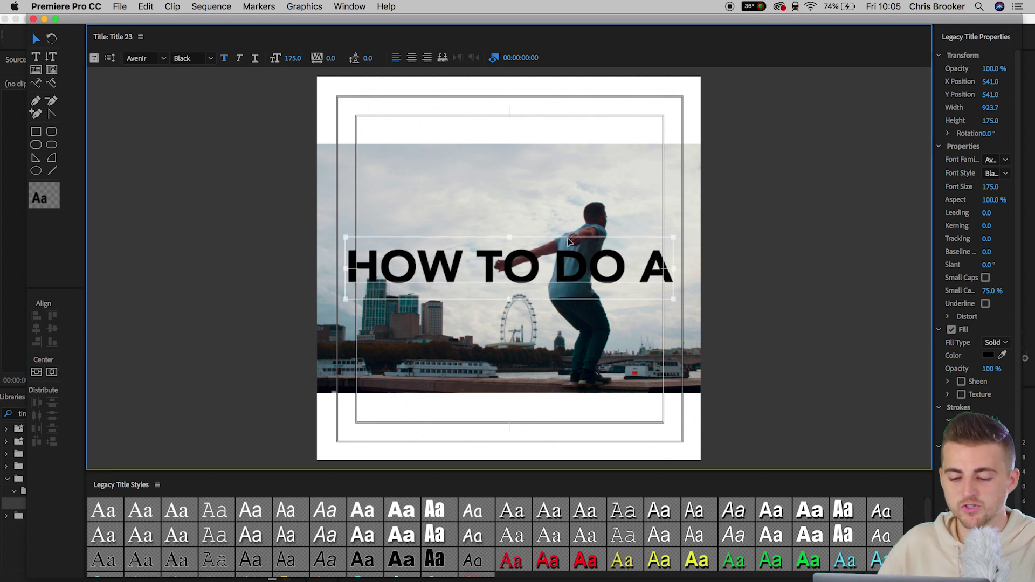
{"action": "left_click_drag", "start_coordinate": [567, 273], "coordinate": [554, 121]}
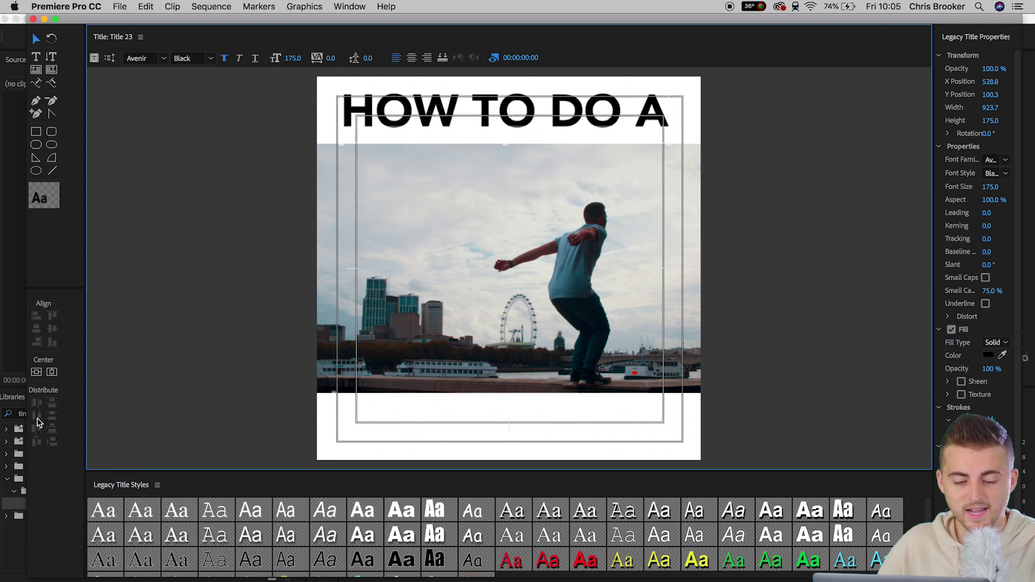
{"action": "left_click", "coordinate": [51, 372]}
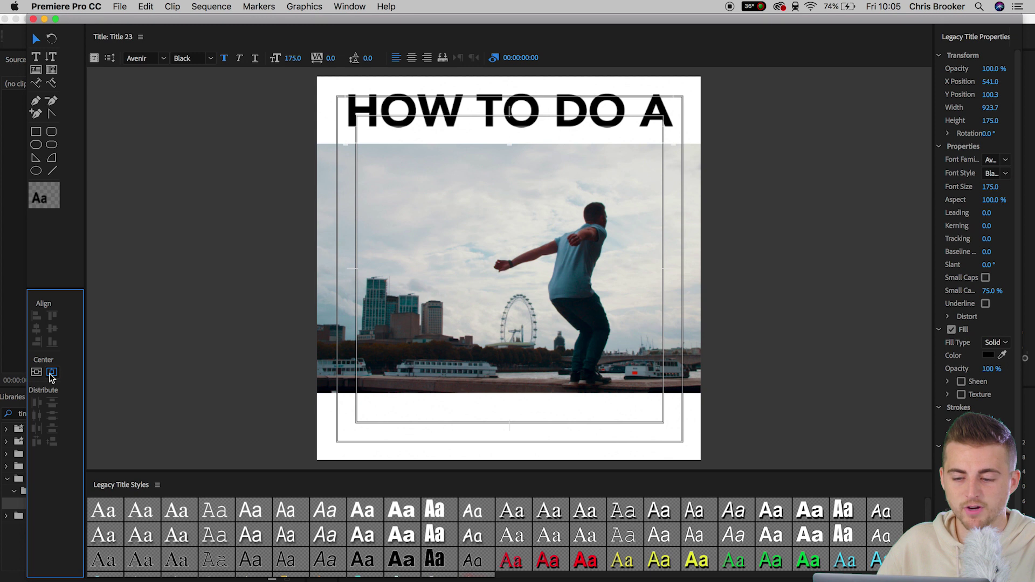
{"action": "left_click", "coordinate": [558, 198]}
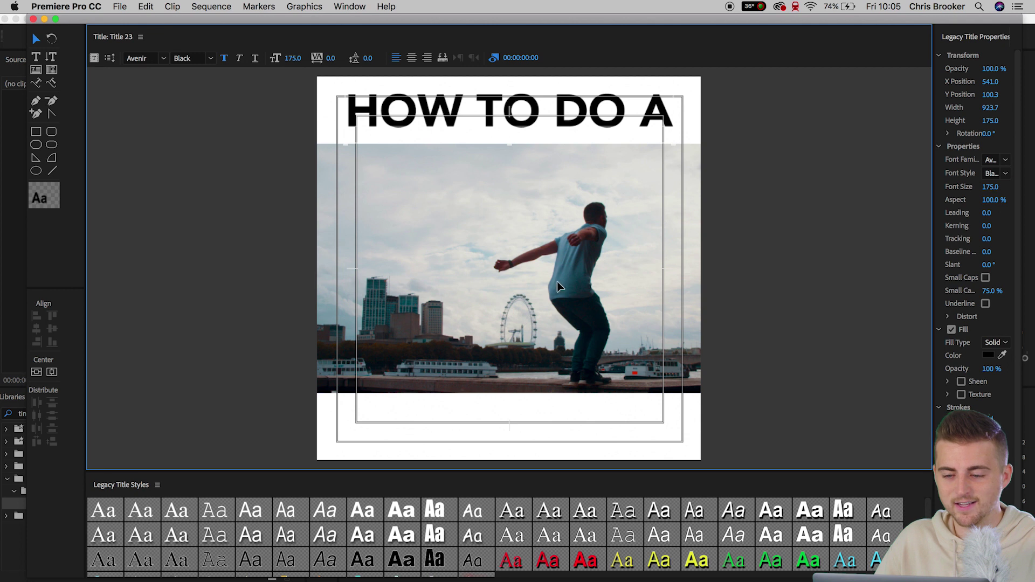
Duplicate the title line, retype it as BACKFLIP, and centre it in the bottom white border at X 541.
{"action": "left_click_drag", "start_coordinate": [571, 124], "coordinate": [570, 263]}
{"action": "double_click", "coordinate": [559, 263]}
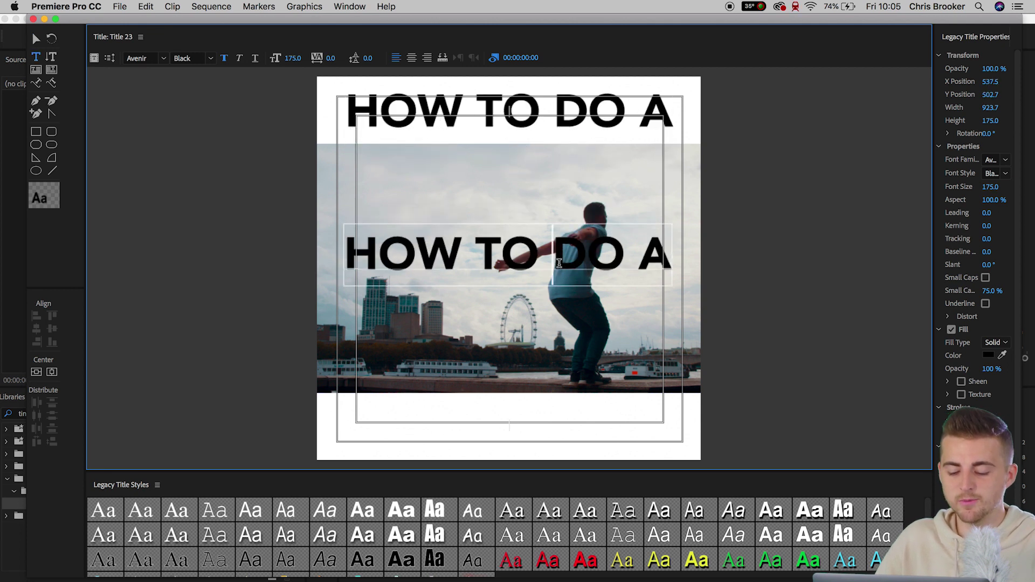
{"action": "key", "text": "super+a"}
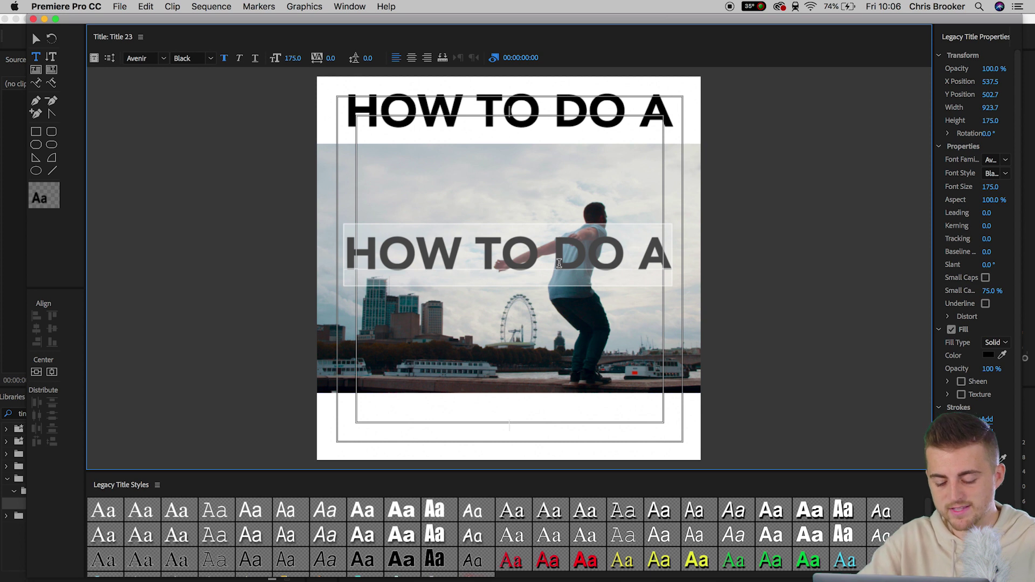
{"action": "type", "text": "BACKFLIP"}
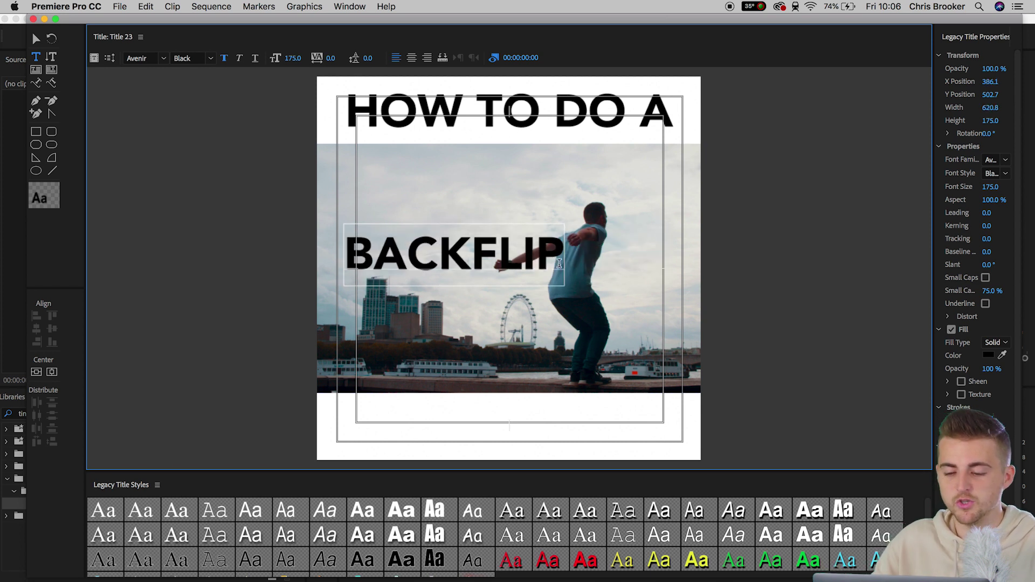
{"action": "left_click", "coordinate": [36, 39]}
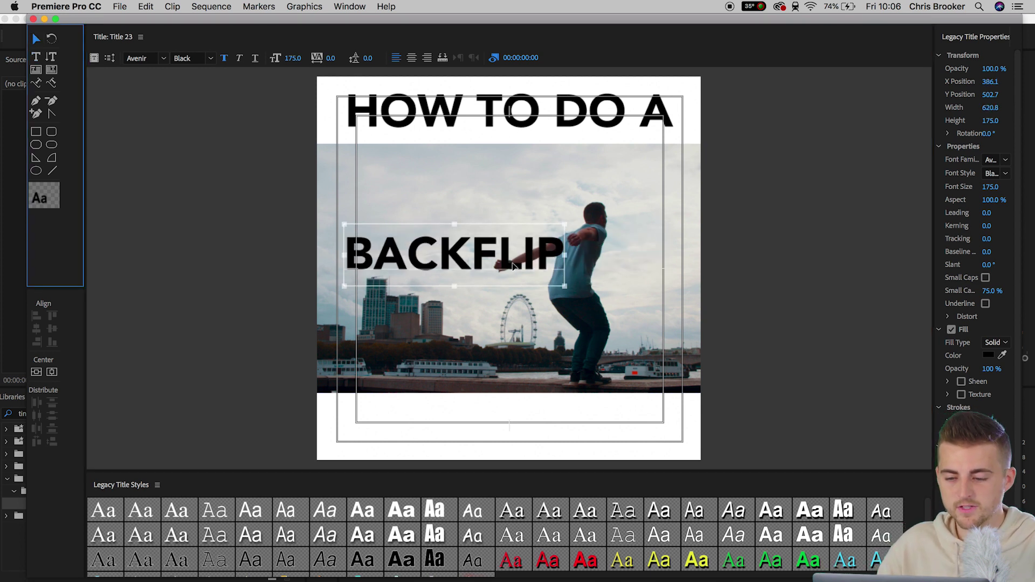
{"action": "left_click_drag", "start_coordinate": [513, 265], "coordinate": [593, 435]}
{"action": "left_click", "coordinate": [51, 372]}
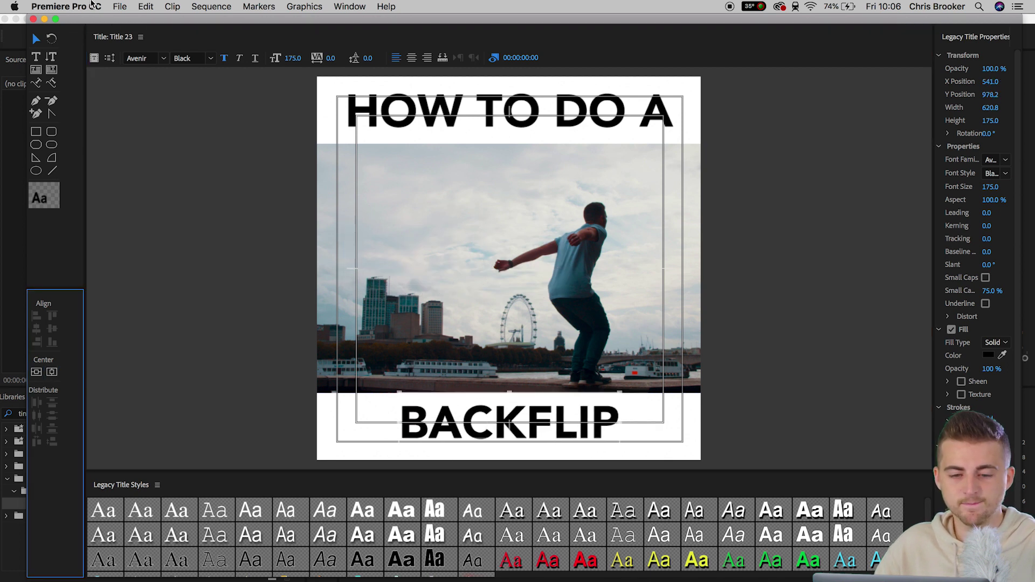
Place Title 23 from the Project panel on V3 above the backflip clip and play back the sequence.
{"action": "left_click", "coordinate": [33, 20]}
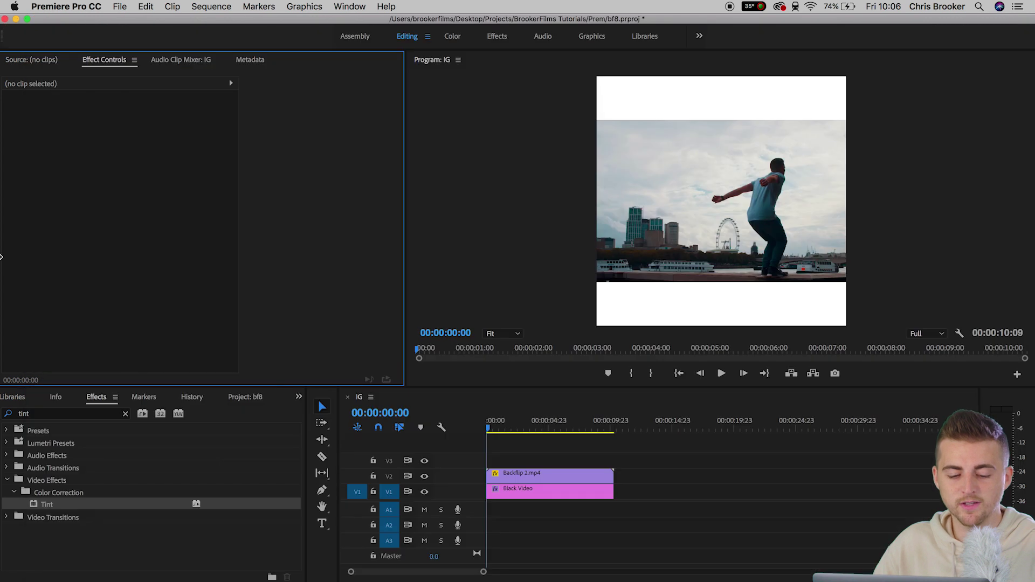
{"action": "left_click", "coordinate": [252, 399]}
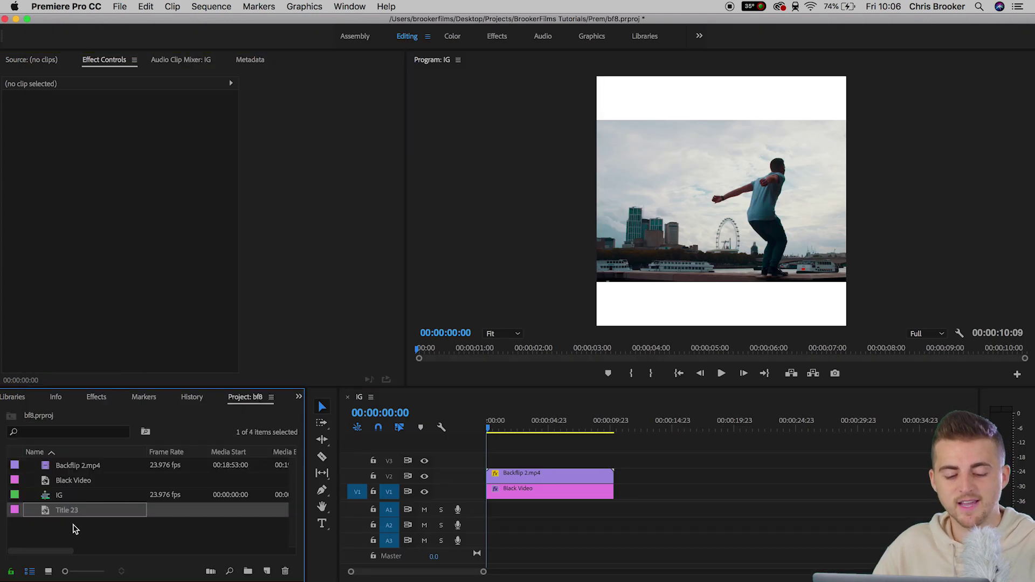
{"action": "left_click_drag", "start_coordinate": [76, 511], "coordinate": [617, 456]}
{"action": "key", "text": "space"}
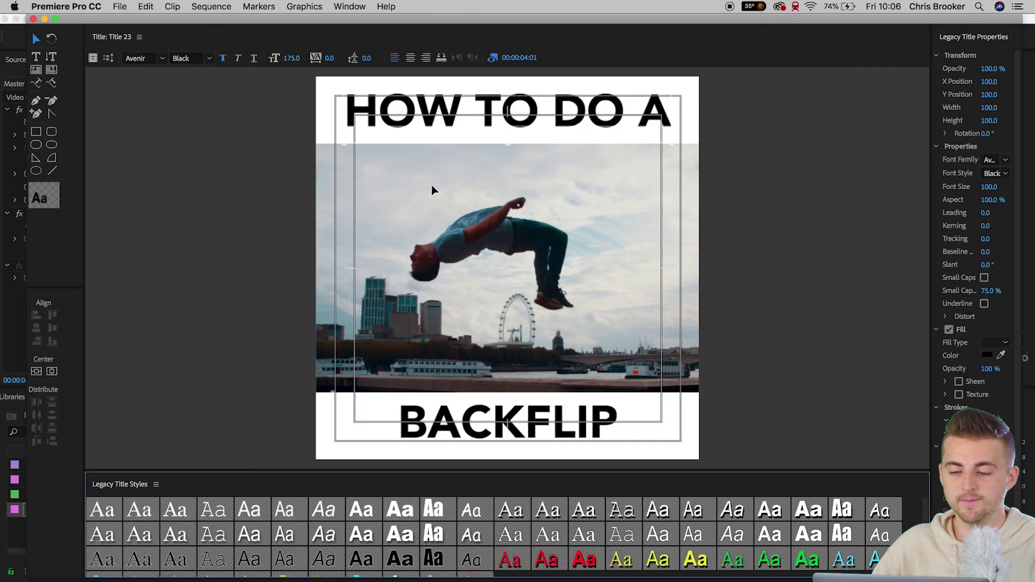
Replace the HOW TO DO A text with WATCH THIS, centre it horizontally, and close the titler.
{"action": "double_click", "coordinate": [527, 114]}
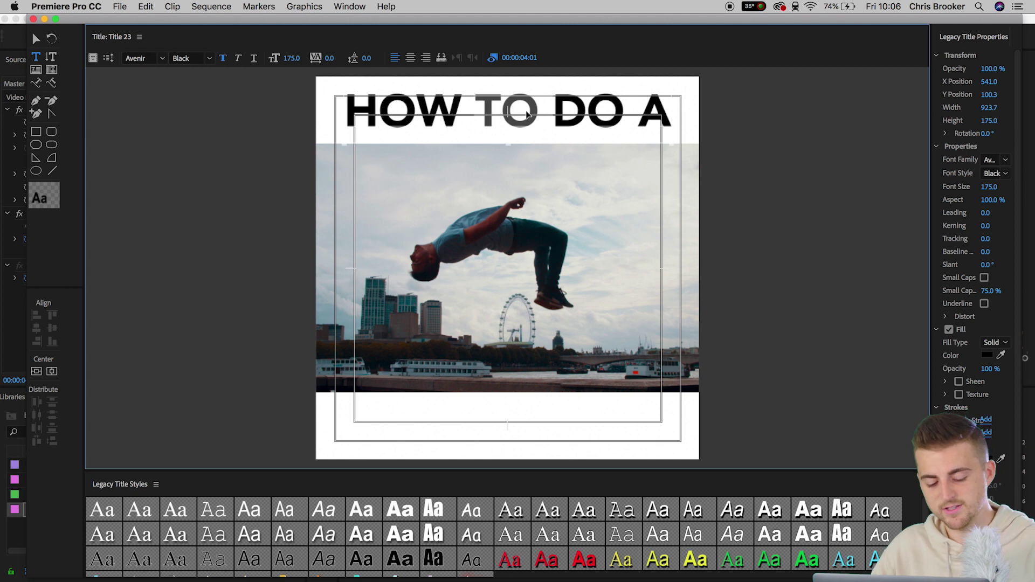
{"action": "key", "text": "super+a"}
{"action": "type", "text": "WATCH THIS"}
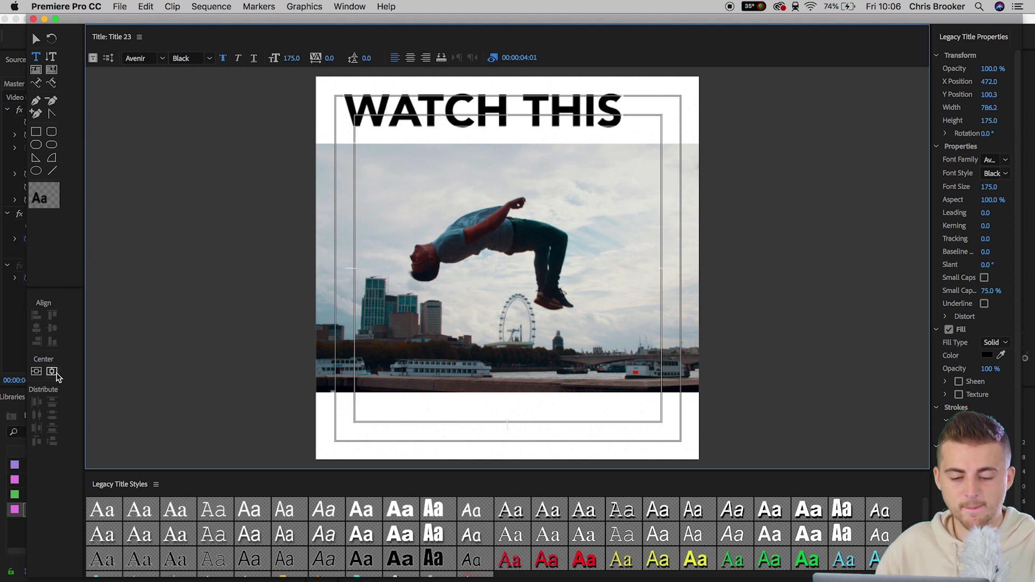
{"action": "left_click", "coordinate": [53, 372]}
{"action": "left_click", "coordinate": [34, 39]}
{"action": "left_click", "coordinate": [494, 143]}
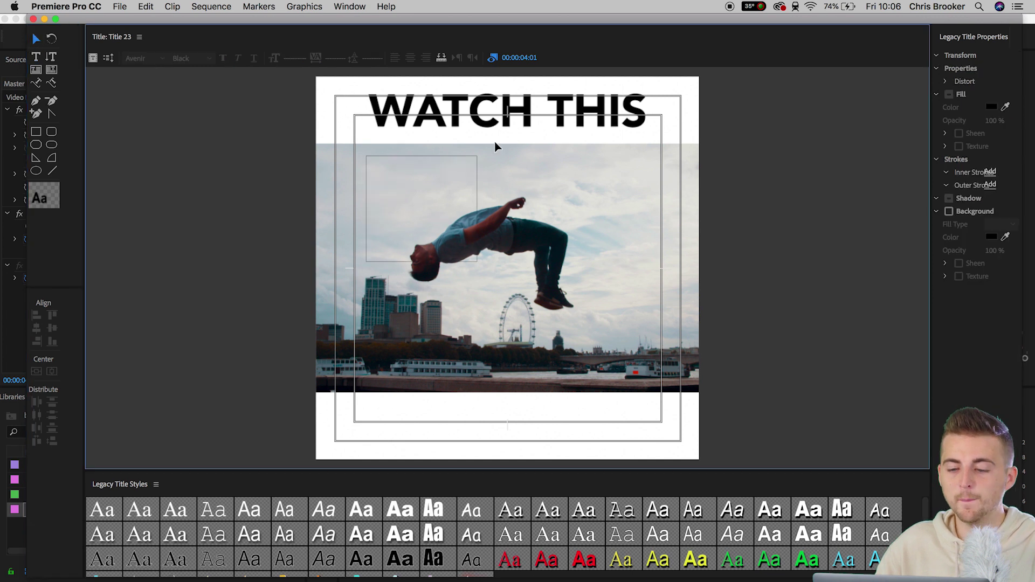
{"action": "left_click", "coordinate": [553, 97]}
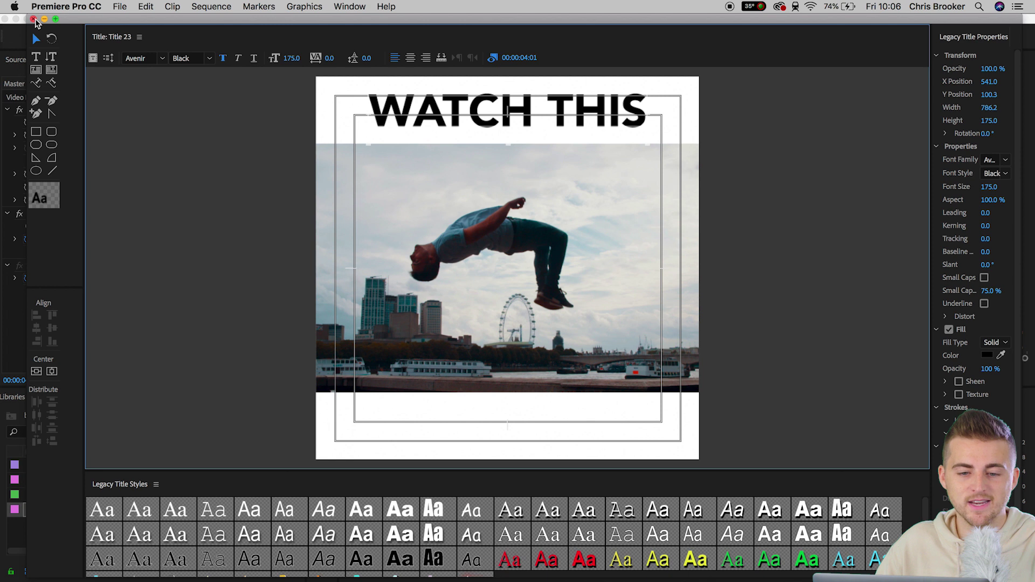
{"action": "left_click", "coordinate": [33, 19]}
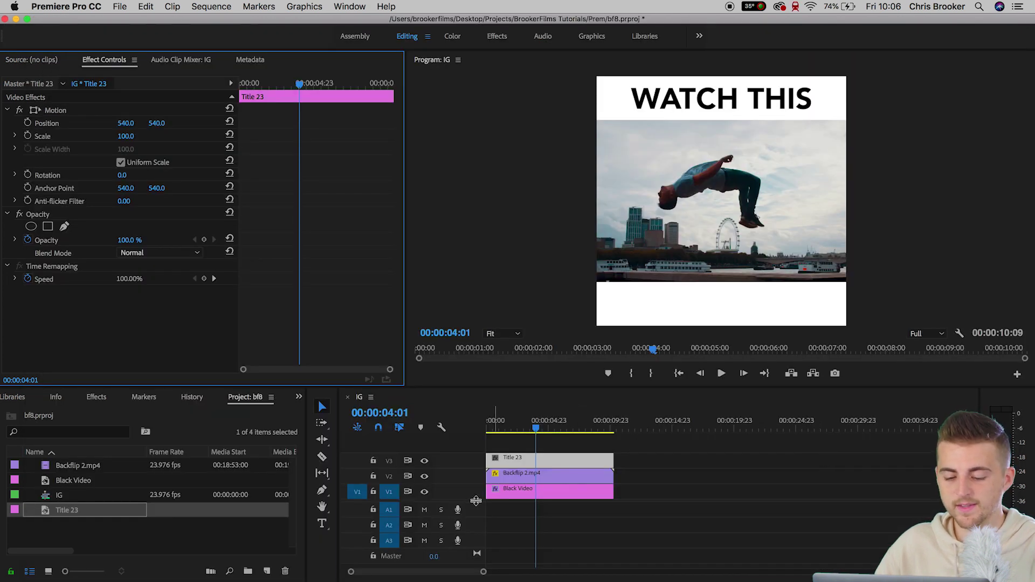
Enlarge the video track area and create a new legacy title, Title 24.
{"action": "left_click_drag", "start_coordinate": [475, 501], "coordinate": [479, 535]}
{"action": "left_click", "coordinate": [120, 6]}
{"action": "mouse_move", "coordinate": [210, 22]}
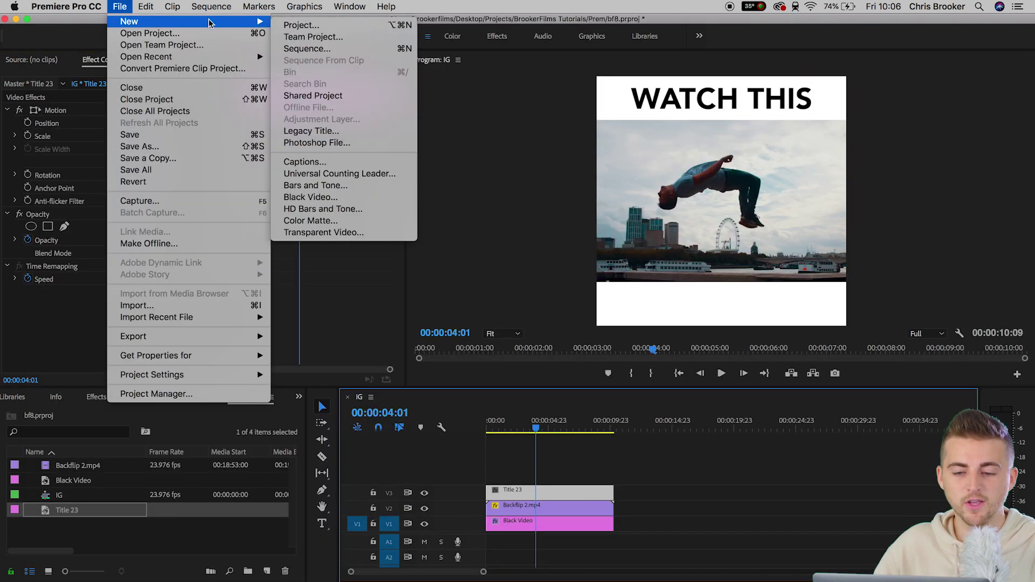
{"action": "left_click", "coordinate": [335, 131]}
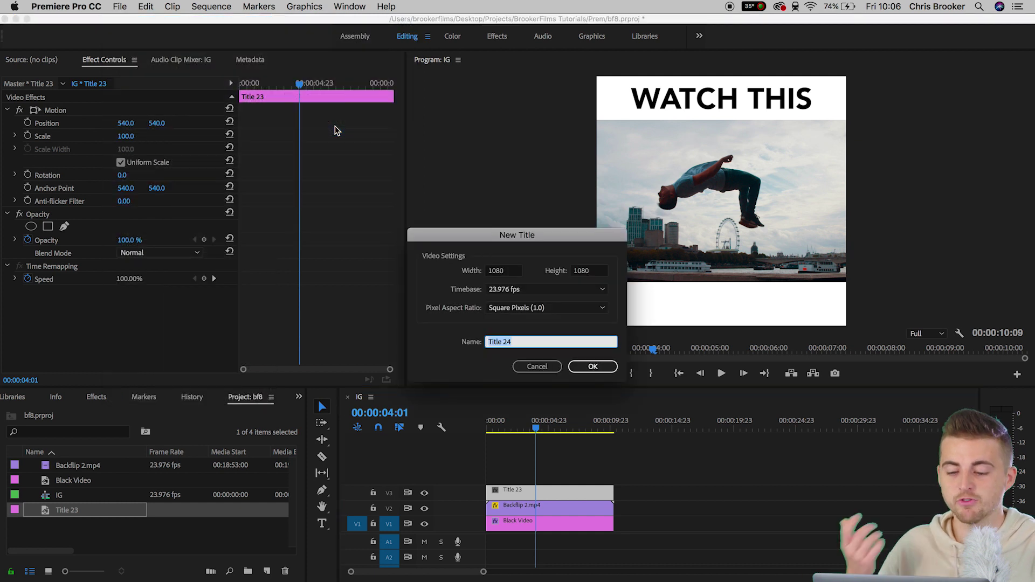
{"action": "key", "text": "Return"}
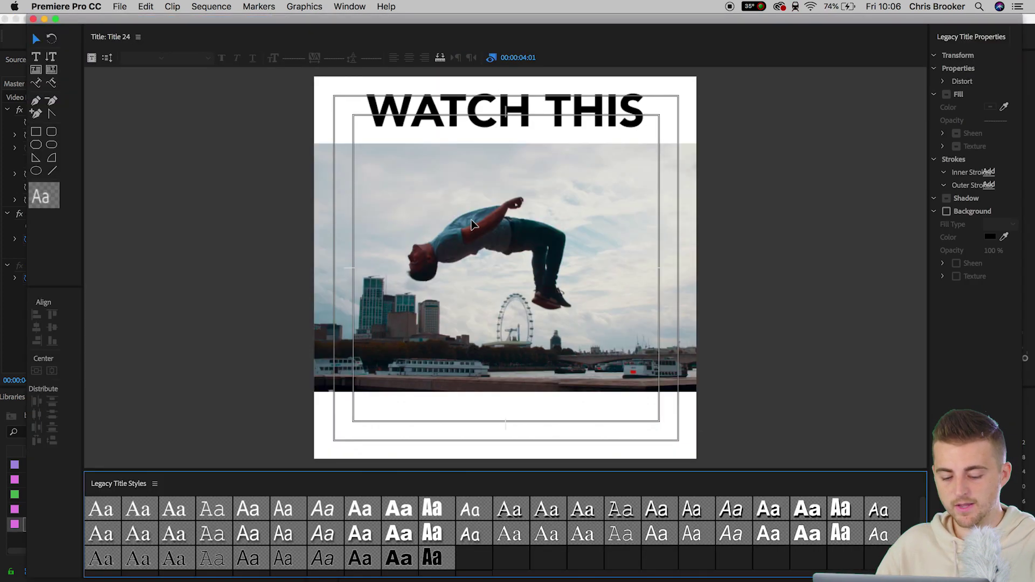
Copy WATCH THIS downward, retype it as IN THIS VIDEO, and centre it horizontally and vertically.
{"action": "left_click", "coordinate": [459, 136]}
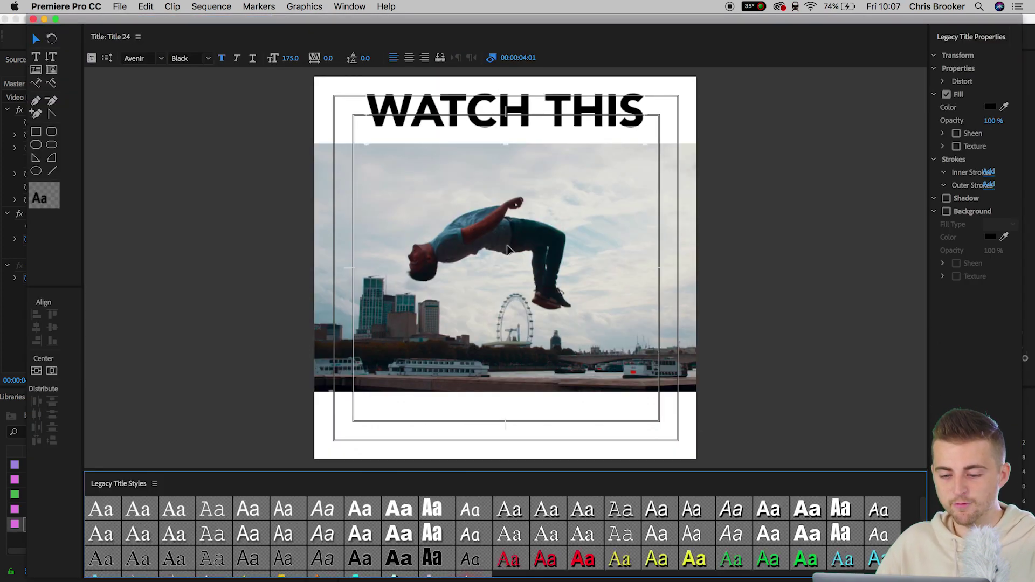
{"action": "left_click_drag", "start_coordinate": [447, 115], "coordinate": [441, 441]}
{"action": "left_click_drag", "start_coordinate": [509, 431], "coordinate": [495, 419]}
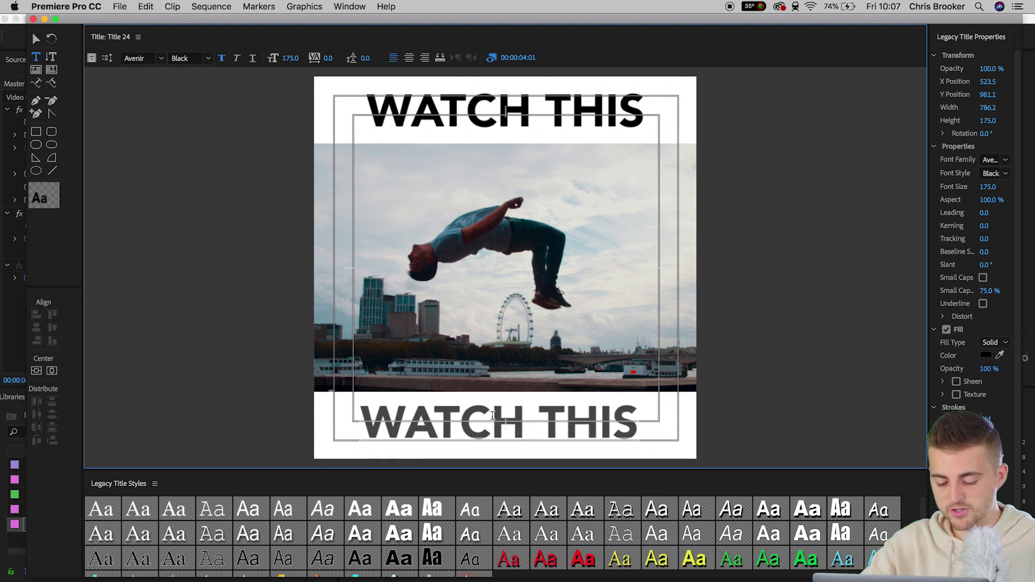
{"action": "type", "text": "IN THIS V"}
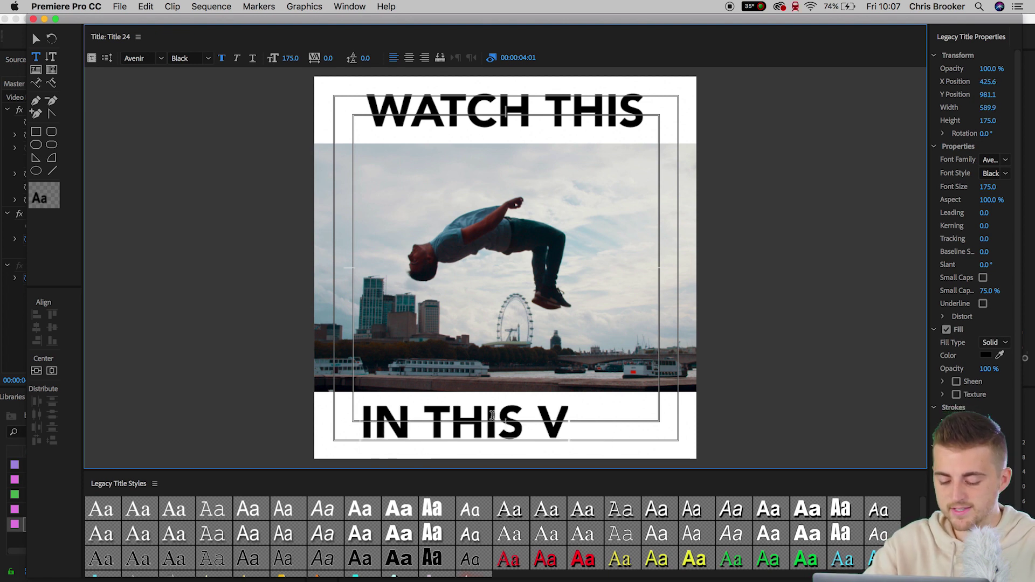
{"action": "type", "text": "IDEO"}
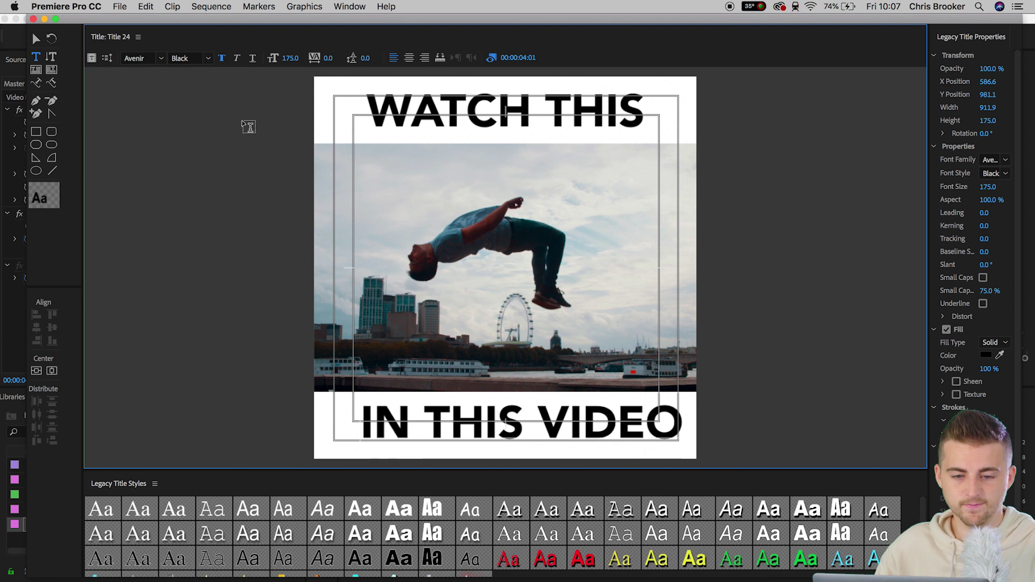
{"action": "left_click", "coordinate": [36, 39]}
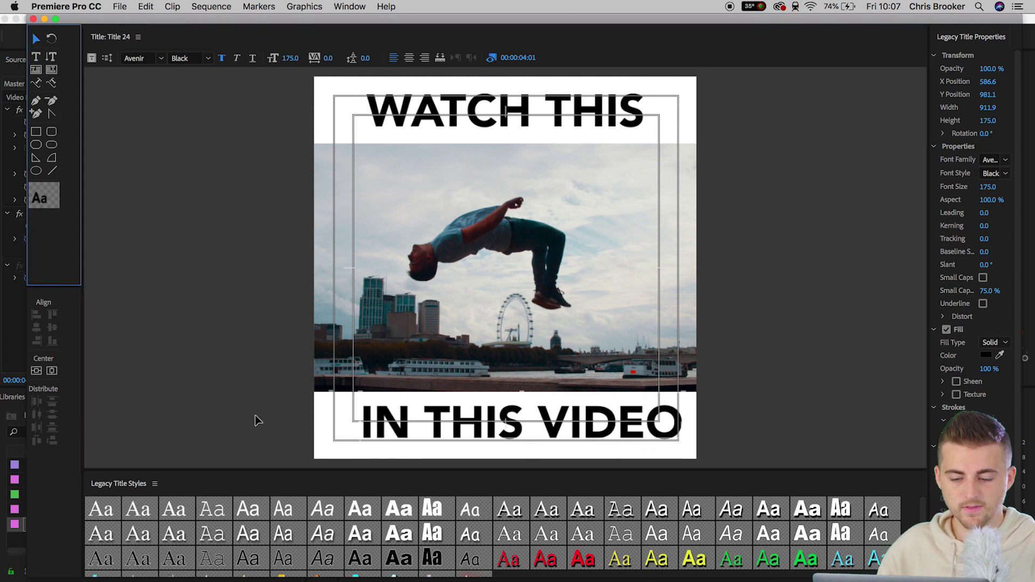
{"action": "left_click", "coordinate": [36, 371]}
{"action": "left_click", "coordinate": [35, 372]}
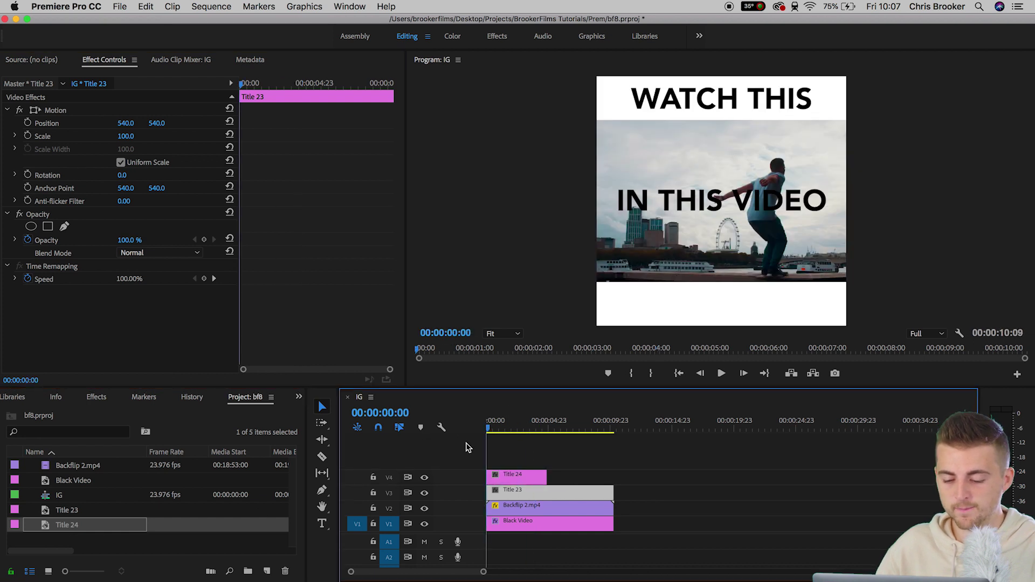
Fit the sequence in view, trim Title 24 to 21 frames, and park the playhead at 00:00:01:00.
{"action": "key", "text": "backslash"}
{"action": "mouse_move", "coordinate": [519, 425]}
{"action": "left_mouse_down"}
{"action": "mouse_move", "coordinate": [528, 417]}
{"action": "mouse_move", "coordinate": [529, 426]}
{"action": "left_mouse_up"}
{"action": "left_click_drag", "start_coordinate": [731, 476], "coordinate": [529, 470]}
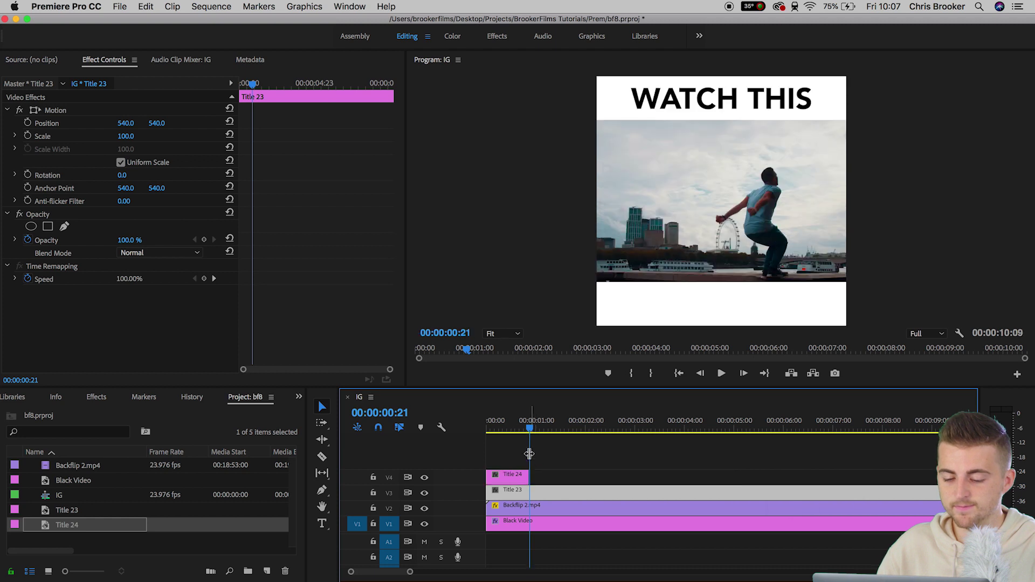
{"action": "left_click", "coordinate": [535, 427]}
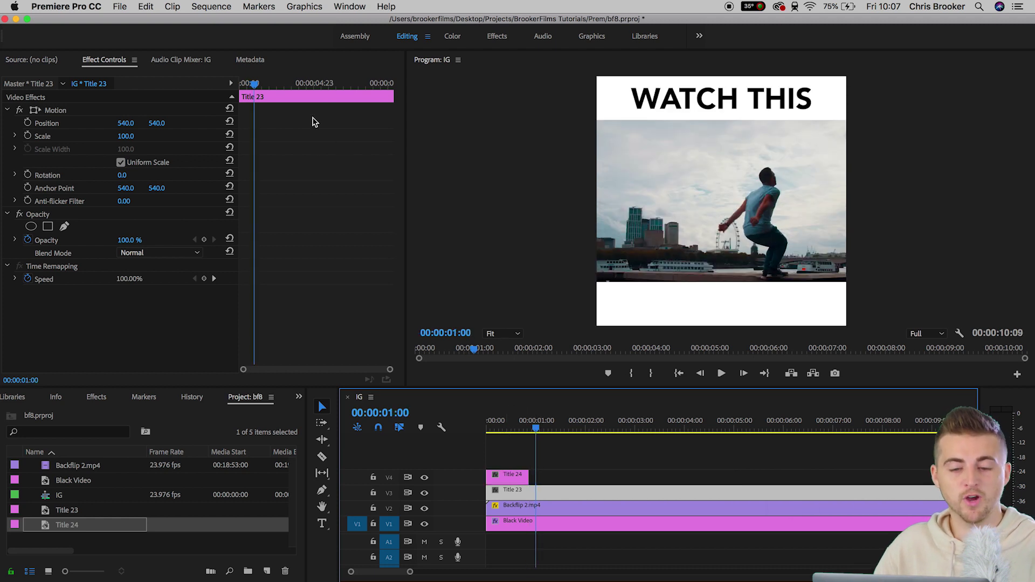
{"action": "left_click", "coordinate": [119, 7]}
Create another new legacy title, Title 25.
{"action": "mouse_move", "coordinate": [135, 21]}
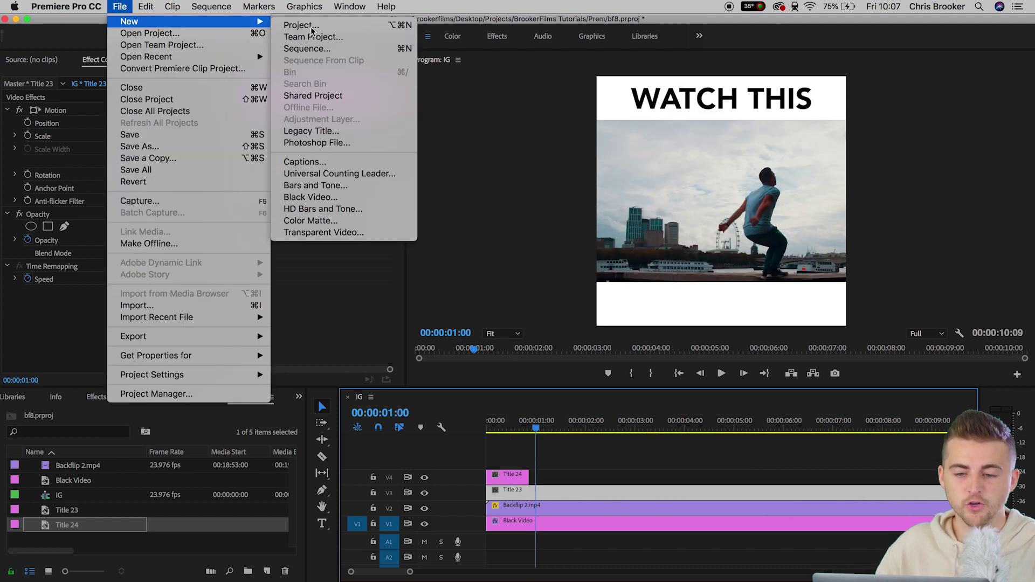
{"action": "left_click", "coordinate": [340, 131]}
{"action": "key", "text": "Return"}
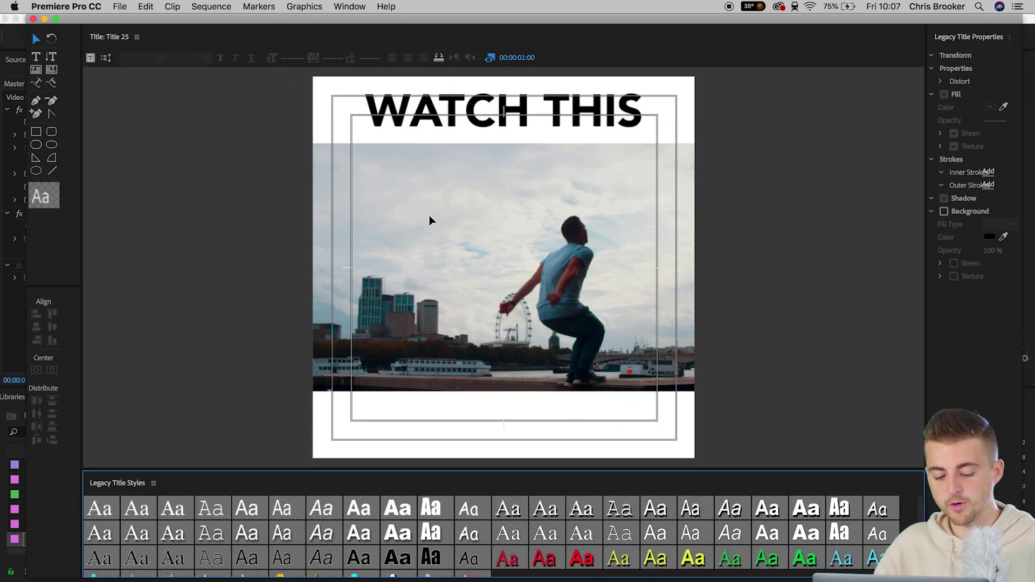
Copy WATCH THIS below itself, retype it as I AM GOING TO, and centre it both ways.
{"action": "left_click_drag", "start_coordinate": [492, 127], "coordinate": [492, 202]}
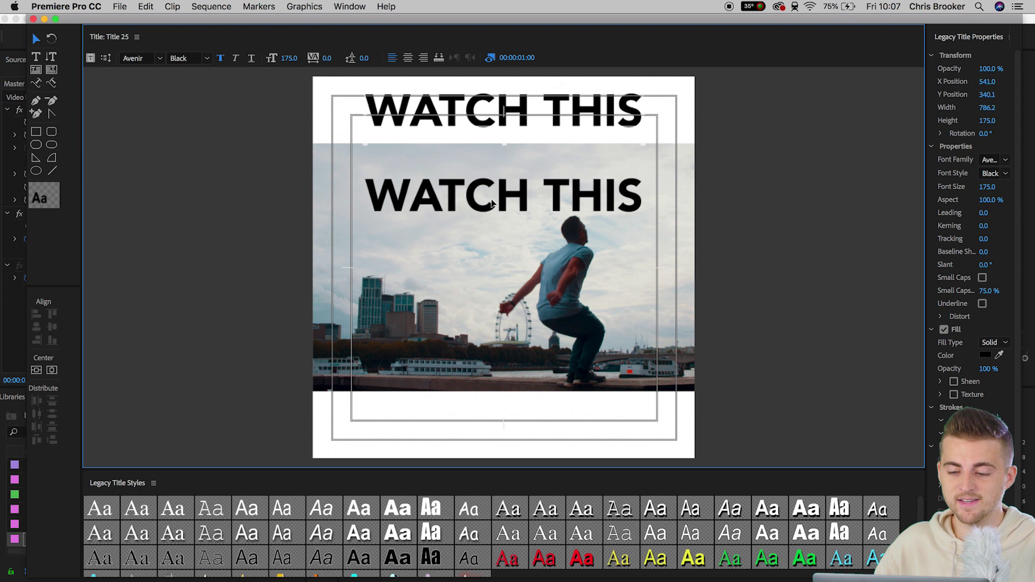
{"action": "double_click", "coordinate": [492, 201]}
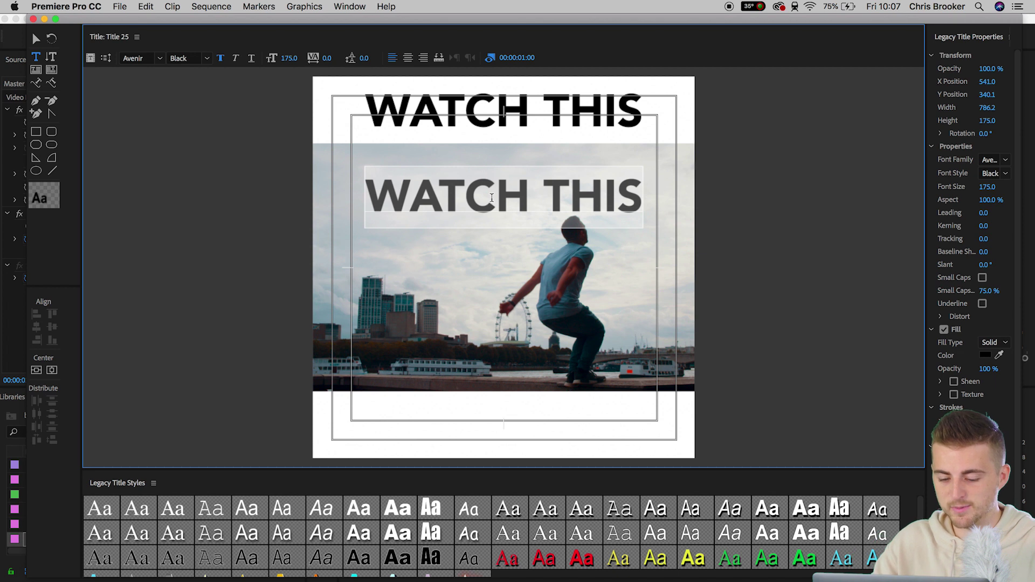
{"action": "type", "text": "I AM"}
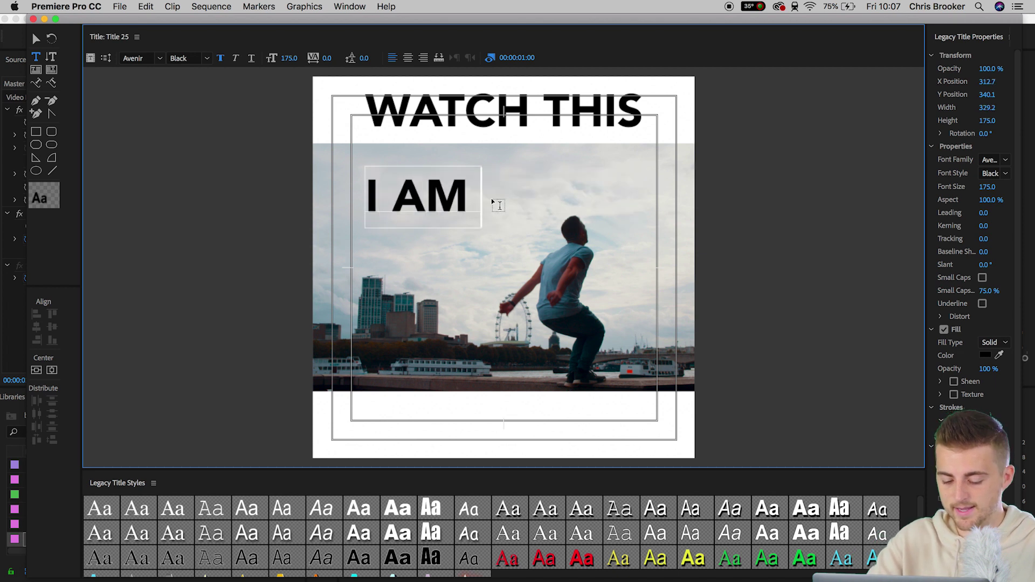
{"action": "type", "text": " GOING TO"}
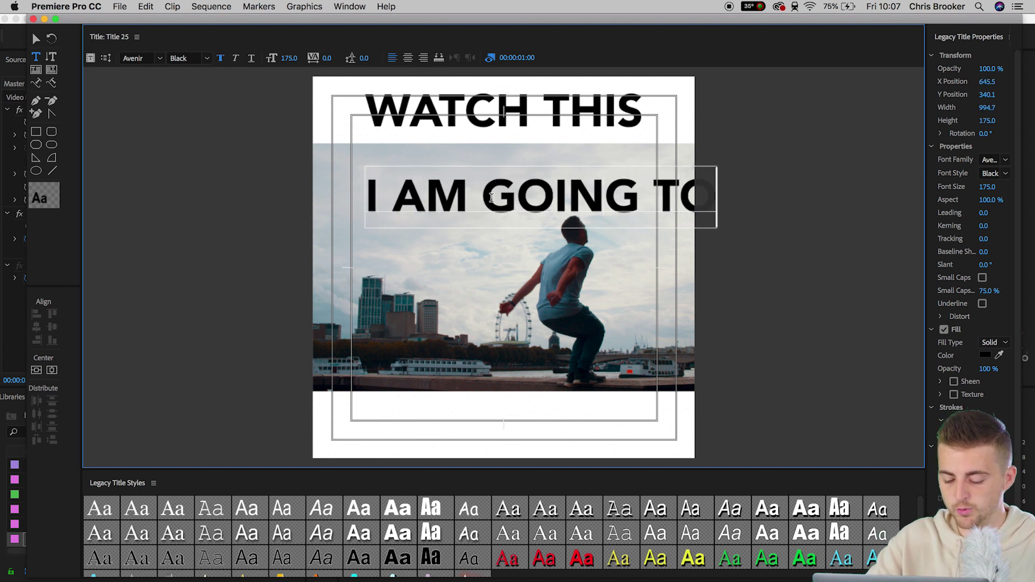
{"action": "type", "text": " TE"}
{"action": "key", "text": "BackSpace"}
{"action": "key", "text": "BackSpace"}
{"action": "key", "text": "BackSpace"}
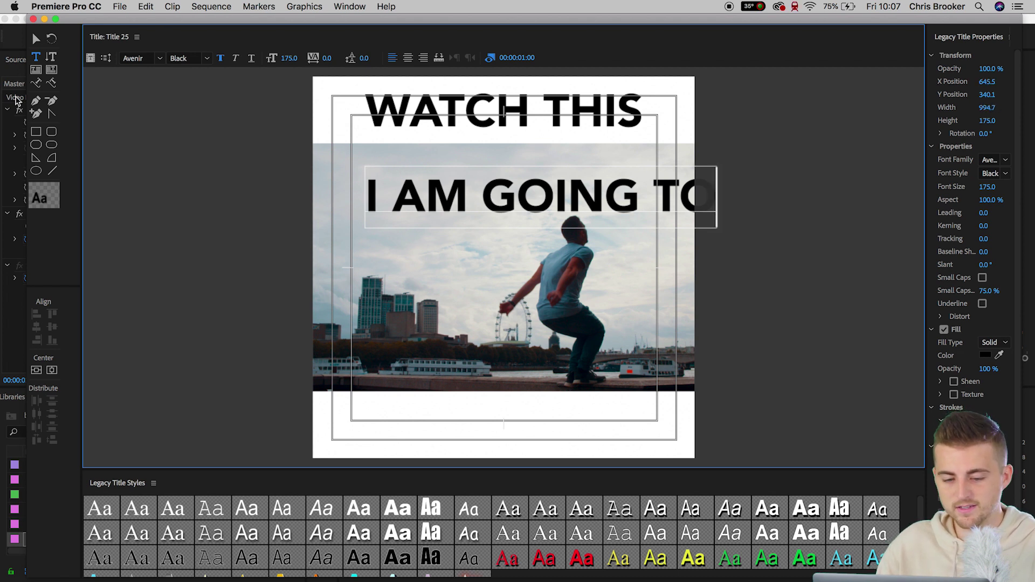
{"action": "left_click", "coordinate": [36, 370]}
{"action": "left_click", "coordinate": [52, 370]}
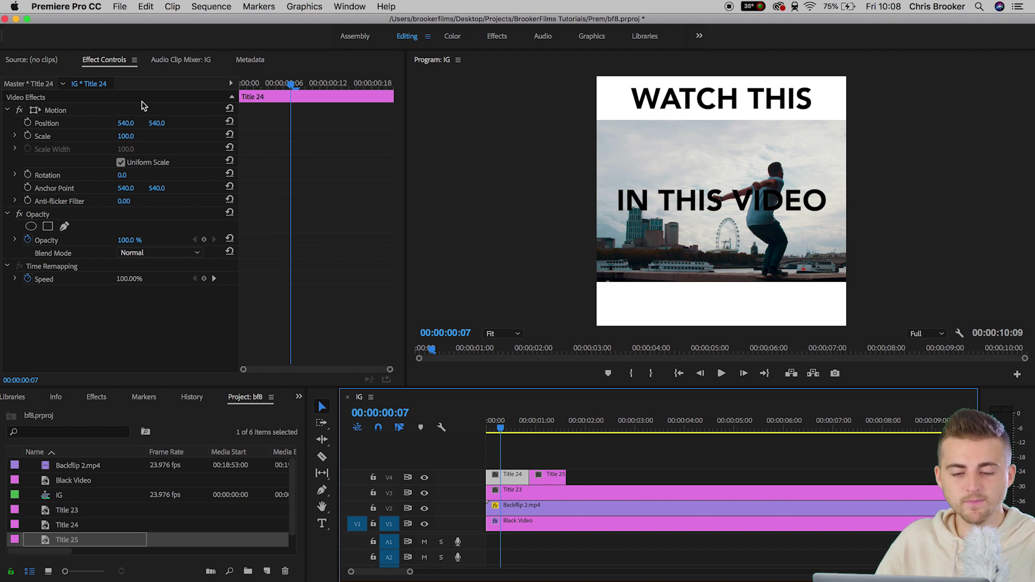
Set Title 24's Position Y to 983 and Scale to 68, then select its Motion effect.
{"action": "left_click_drag", "start_coordinate": [156, 123], "coordinate": [202, 123]}
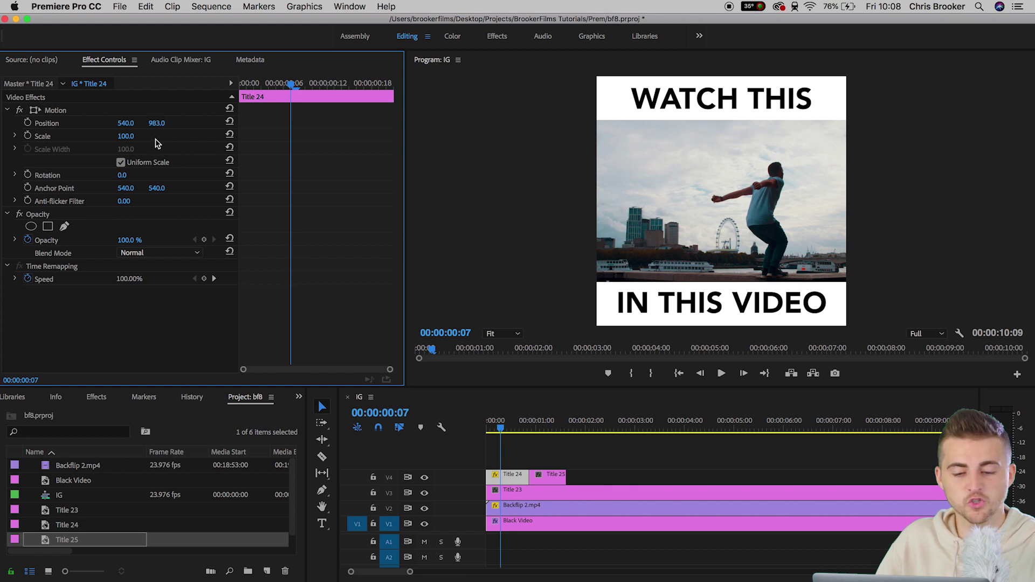
{"action": "left_click_drag", "start_coordinate": [132, 136], "coordinate": [116, 136]}
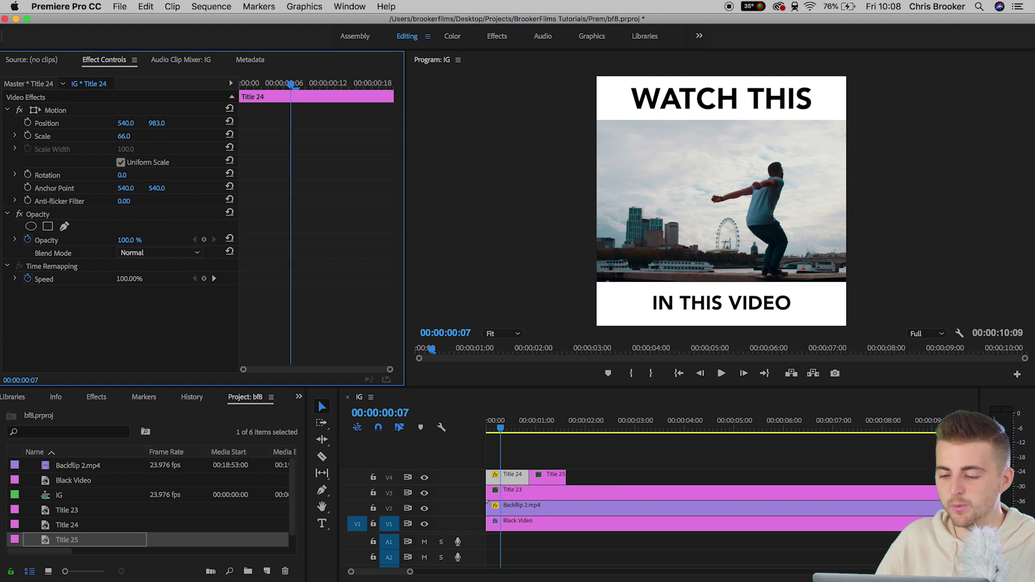
{"action": "left_click_drag", "start_coordinate": [124, 136], "coordinate": [135, 136]}
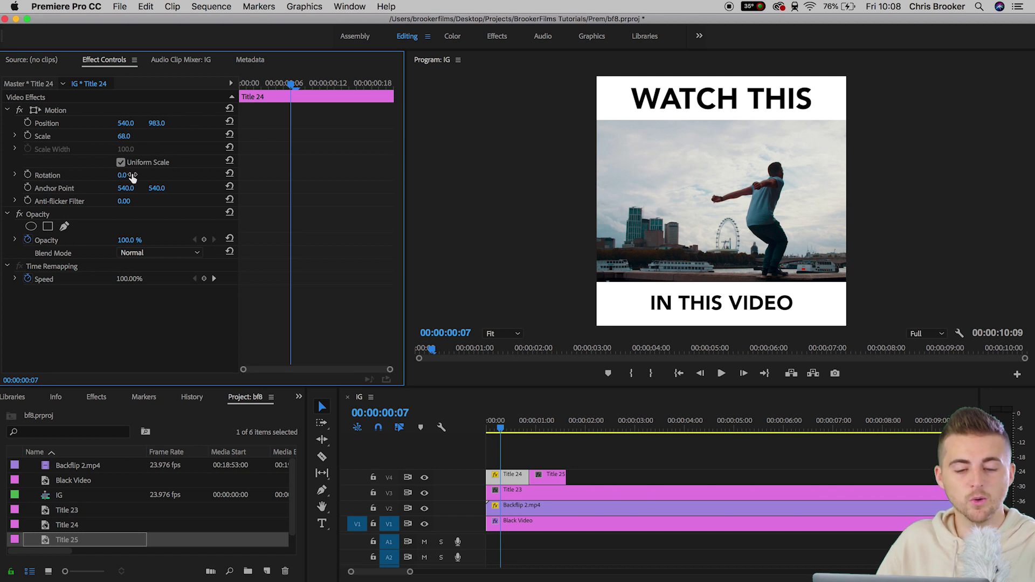
{"action": "left_click", "coordinate": [56, 111]}
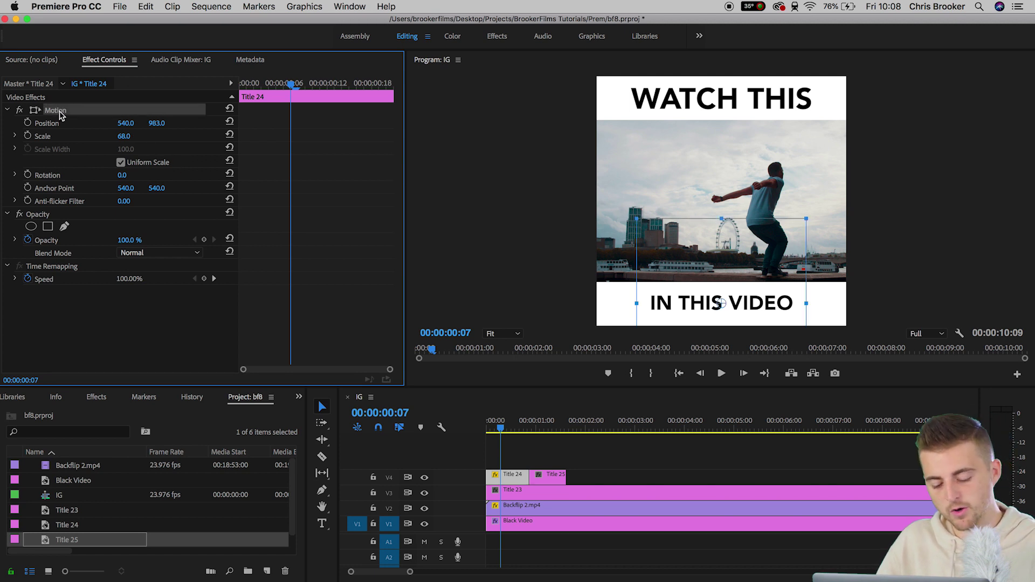
Select the I AM GOING TO clip (Title 25) on V4 and scrub ahead to check its 68% bottom-border placement.
{"action": "left_click", "coordinate": [543, 423]}
{"action": "left_click", "coordinate": [555, 477]}
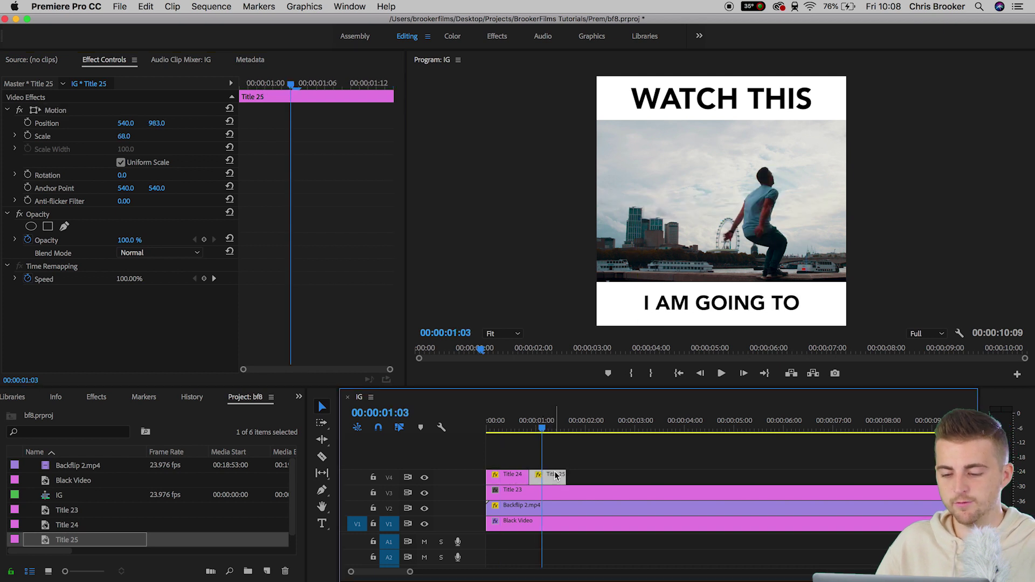
{"action": "left_click_drag", "start_coordinate": [543, 427], "coordinate": [623, 429]}
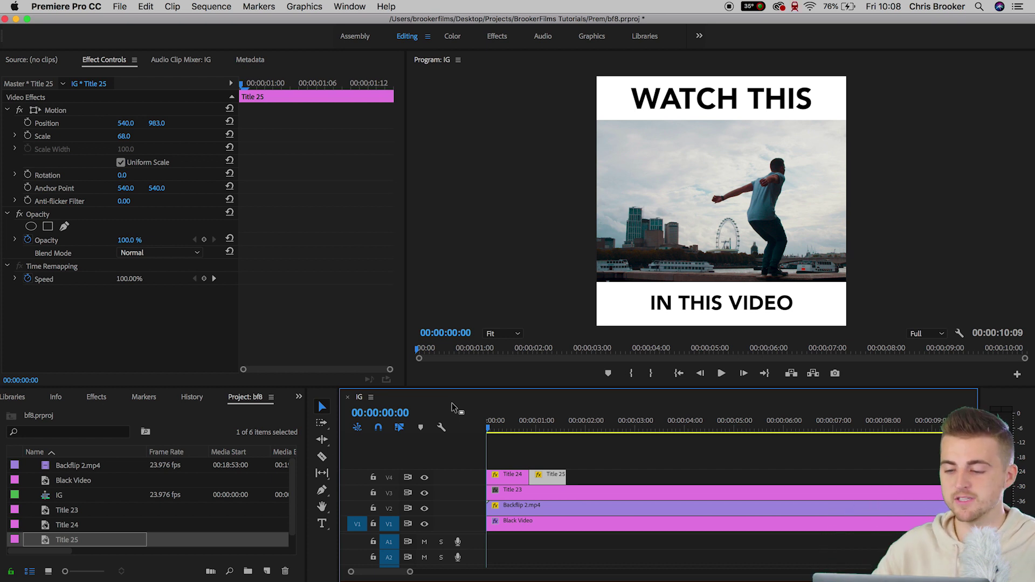
{"action": "key", "text": "space"}
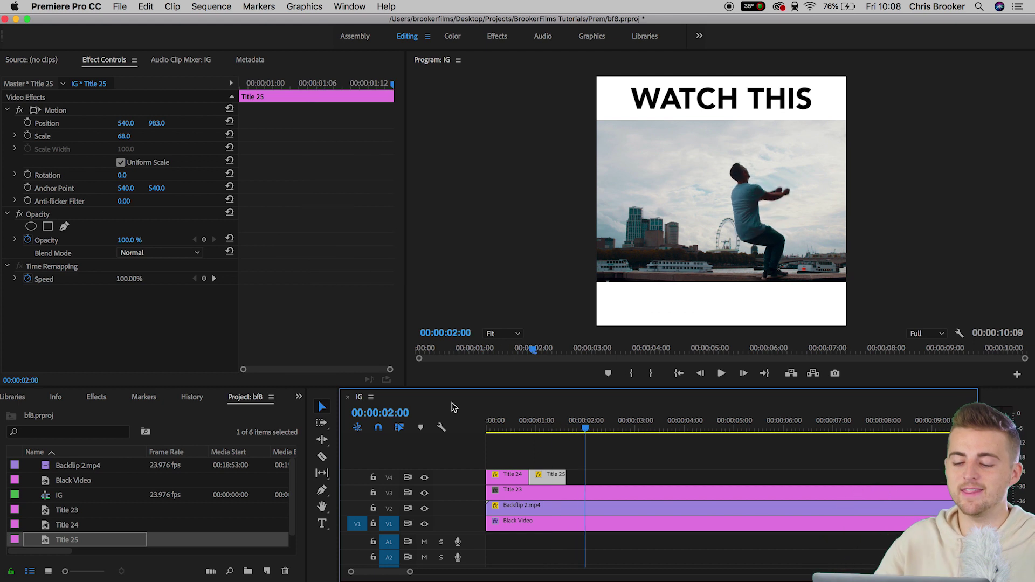
{"action": "key", "text": "Home"}
{"action": "key", "text": "Home"}
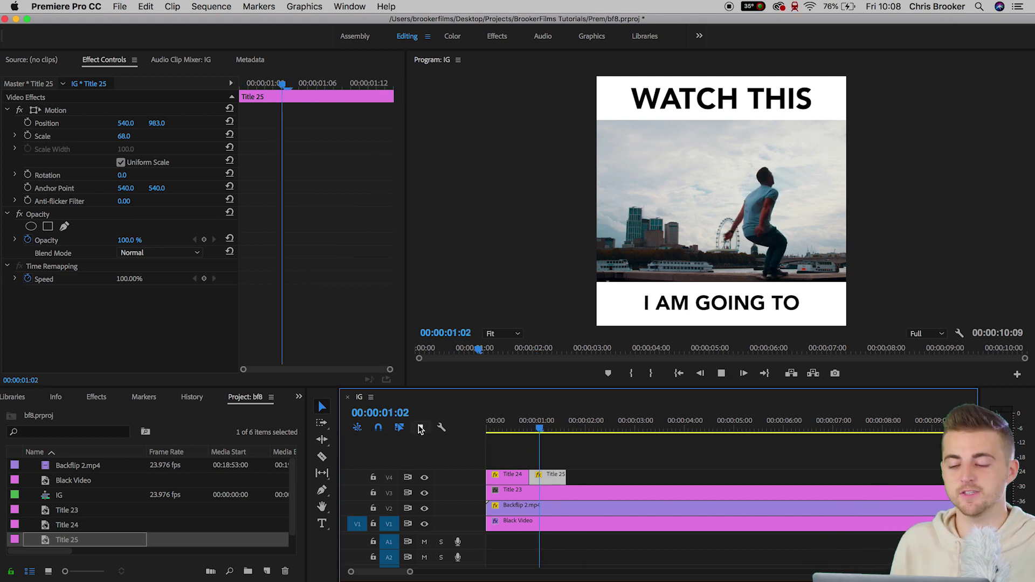